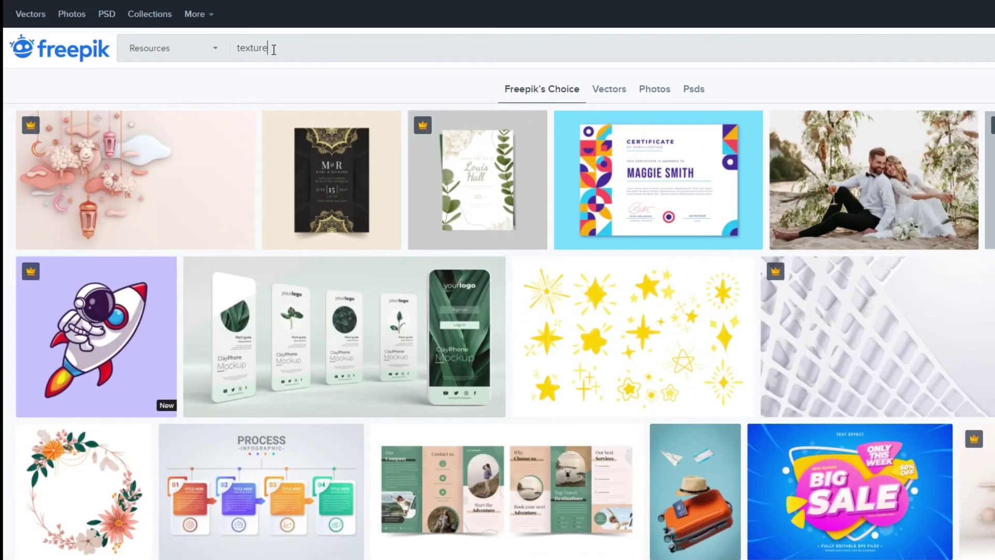
Search Freepik for "texture", filter the results by the colour black, and browse the texture images.
key(Return)
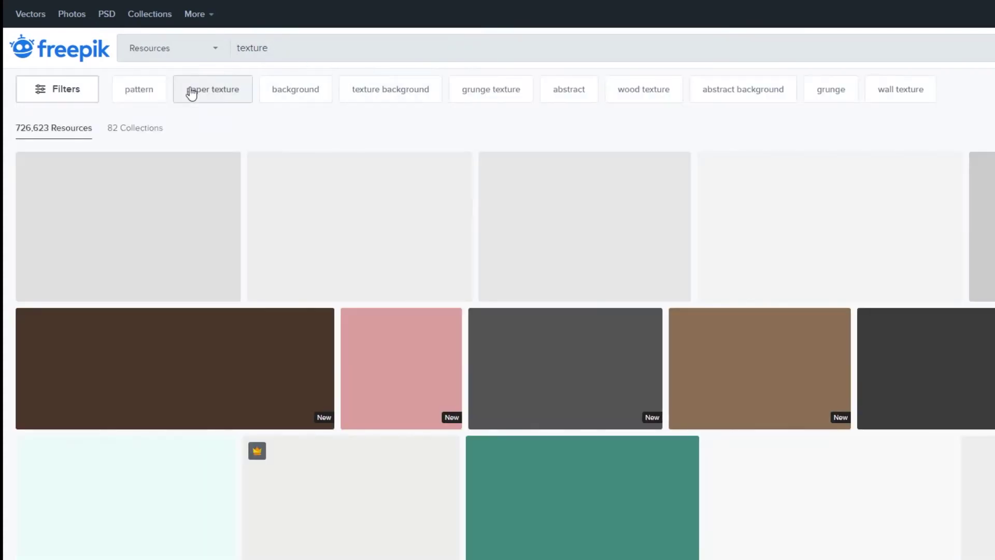
click(60, 100)
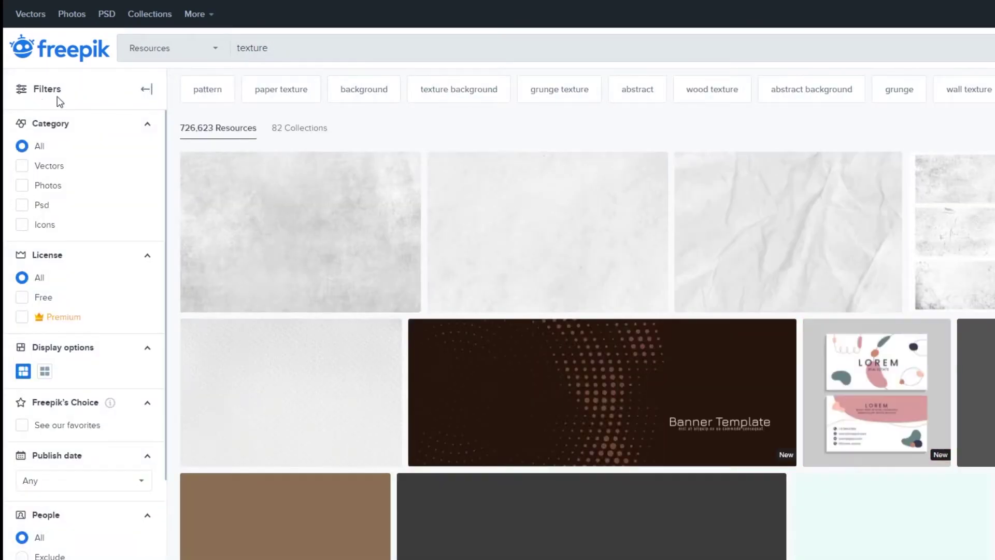
scroll(82, 458, down, 4)
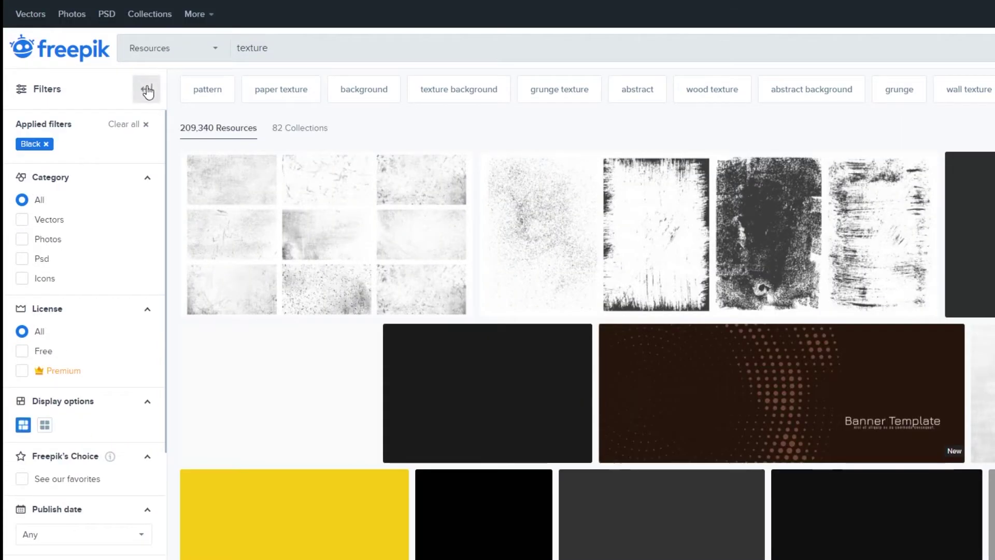
click(142, 89)
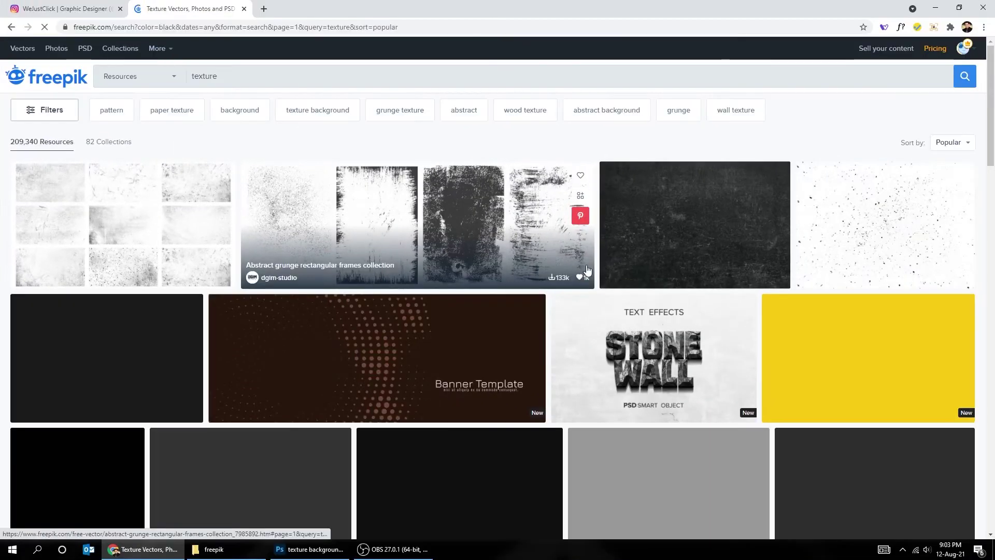
scroll(674, 368, down, 1)
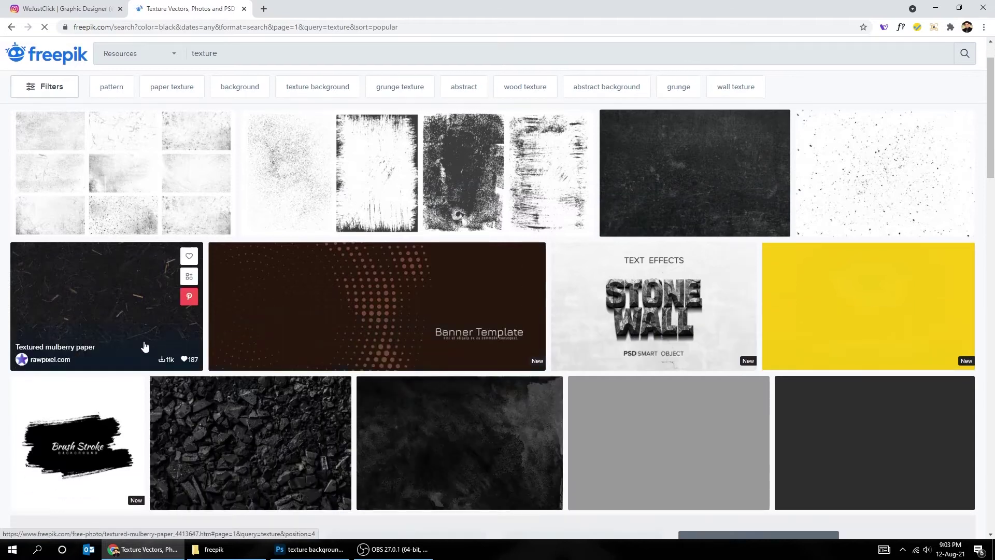
scroll(199, 300, down, 3)
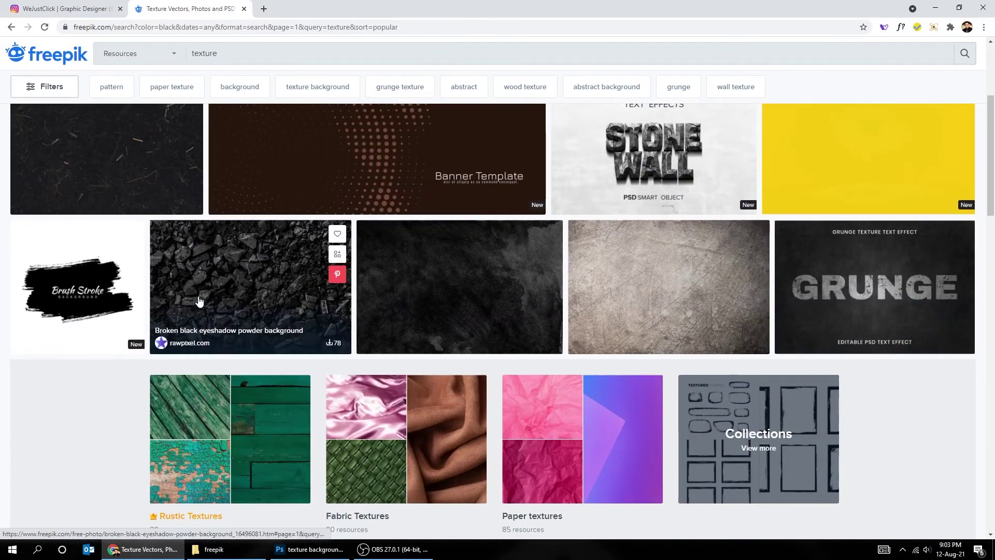
Place the broken-black-eyeshadow-powder-background image from the freepik folder in the Photoshop document, scaled to about 128%, covering the title area.
key(alt+Tab)
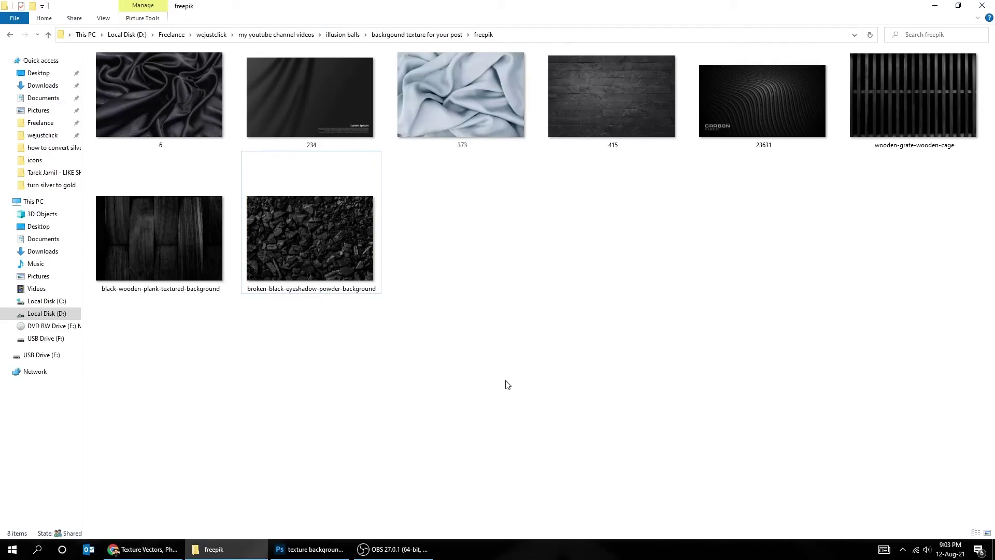
drag(316, 248, 323, 382)
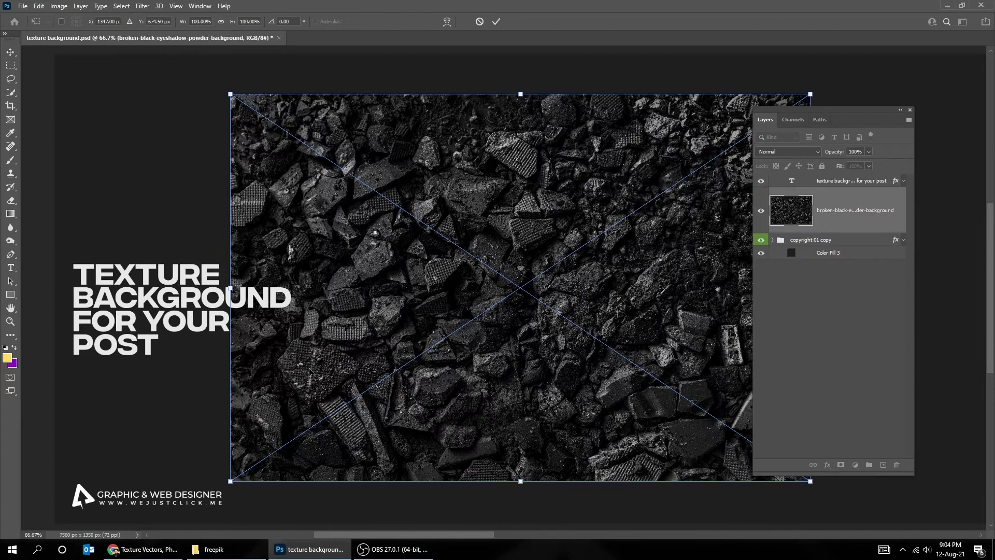
key(ctrl+minus)
drag(298, 432, 237, 472)
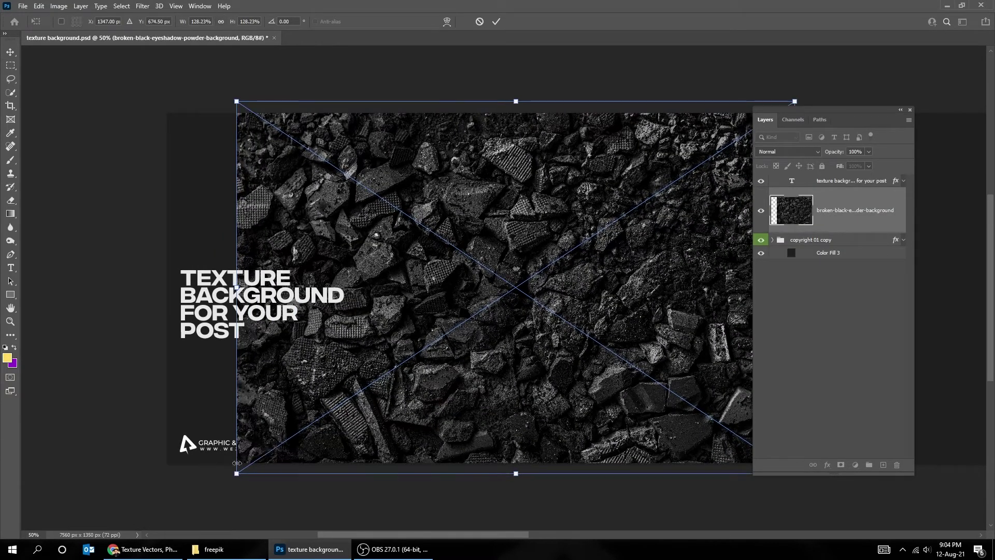
key(Return)
drag(458, 399, 382, 402)
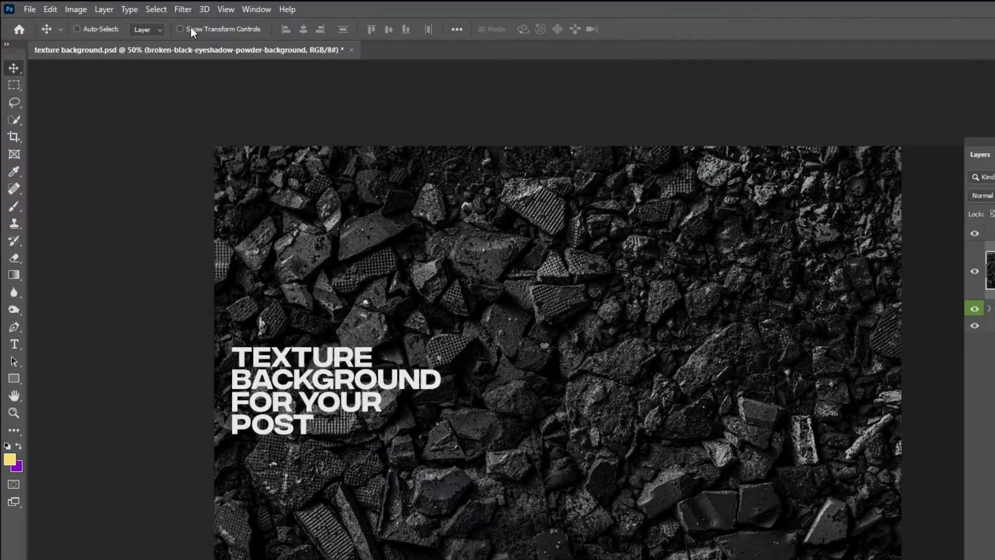
Apply a Gaussian Blur with a radius of about 23.5 pixels to the placed texture layer.
click(145, 7)
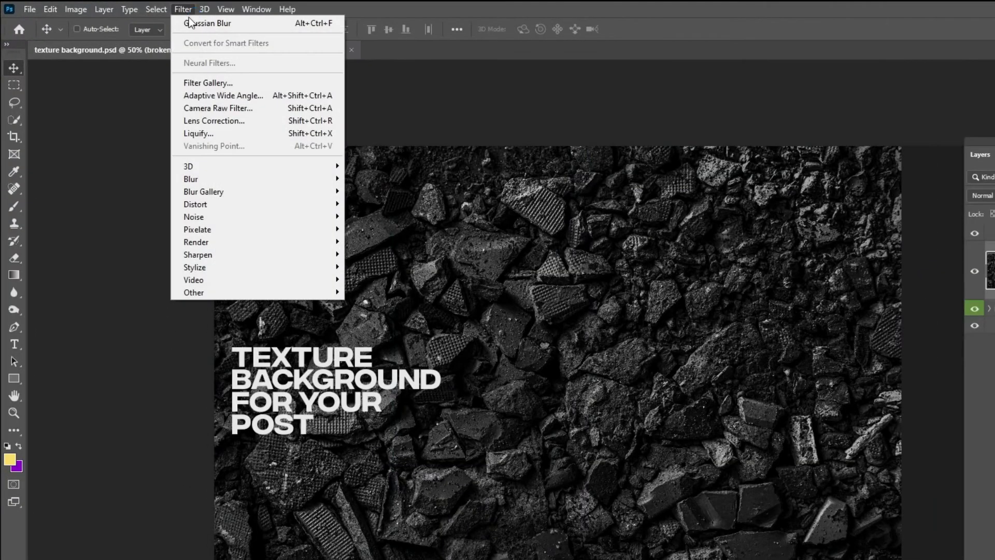
mouse_move(213, 177)
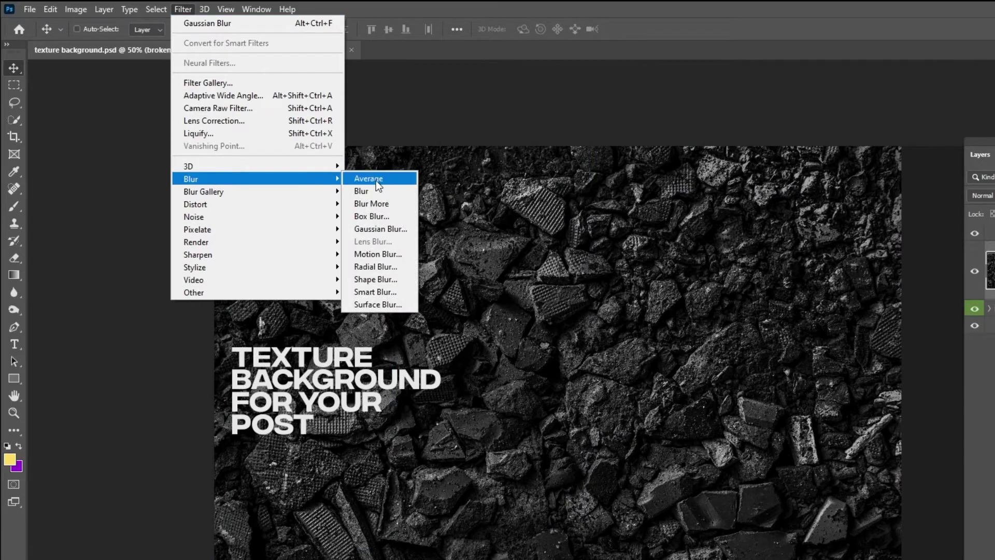
click(381, 228)
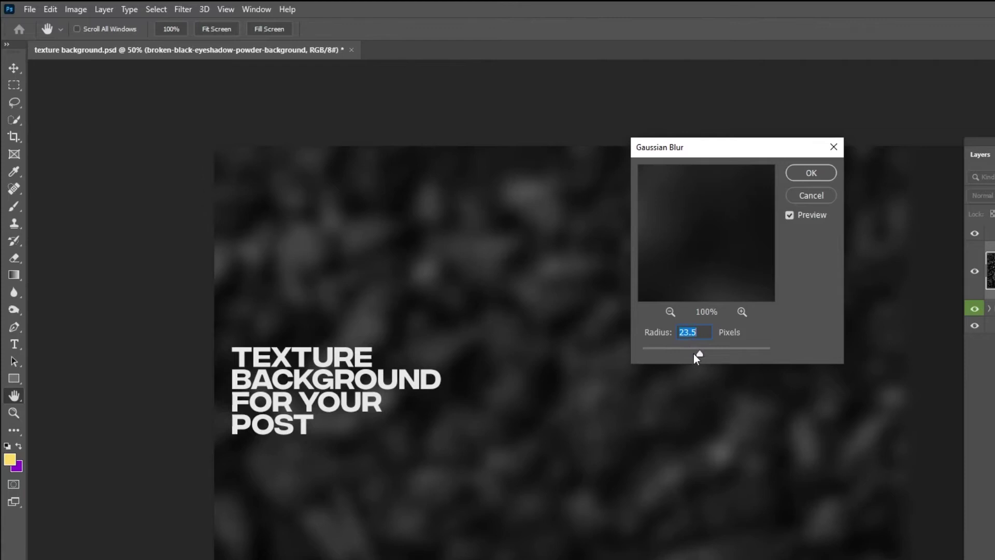
drag(693, 353, 701, 350)
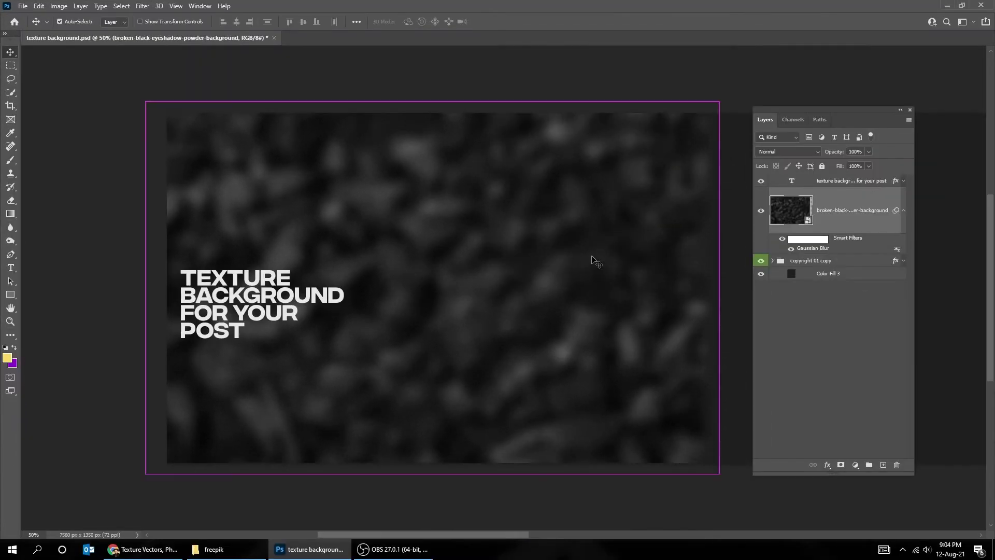
key(ctrl+plus)
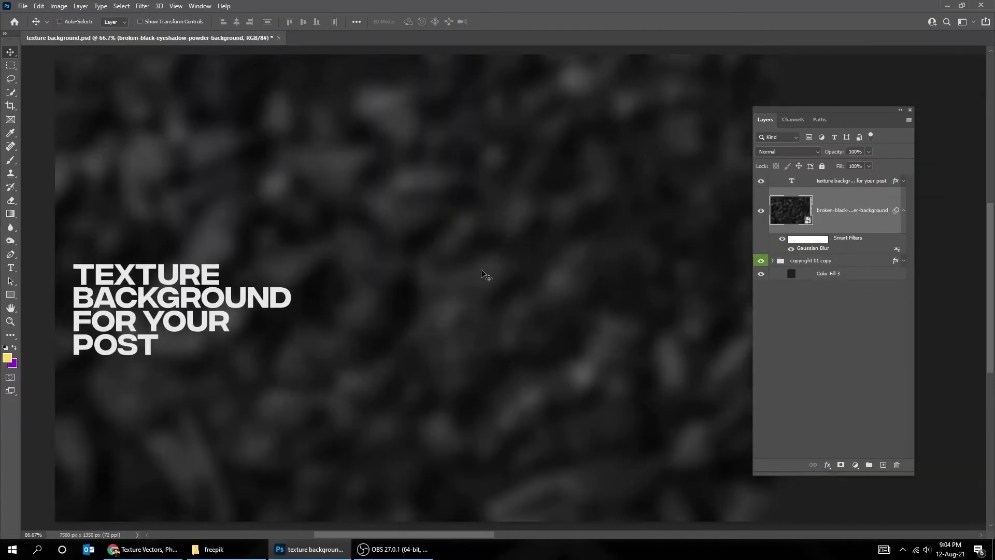
Add a linear Gradient Overlay in Overlay blend mode to the blurred texture layer and set its angle to 90°.
click(905, 210)
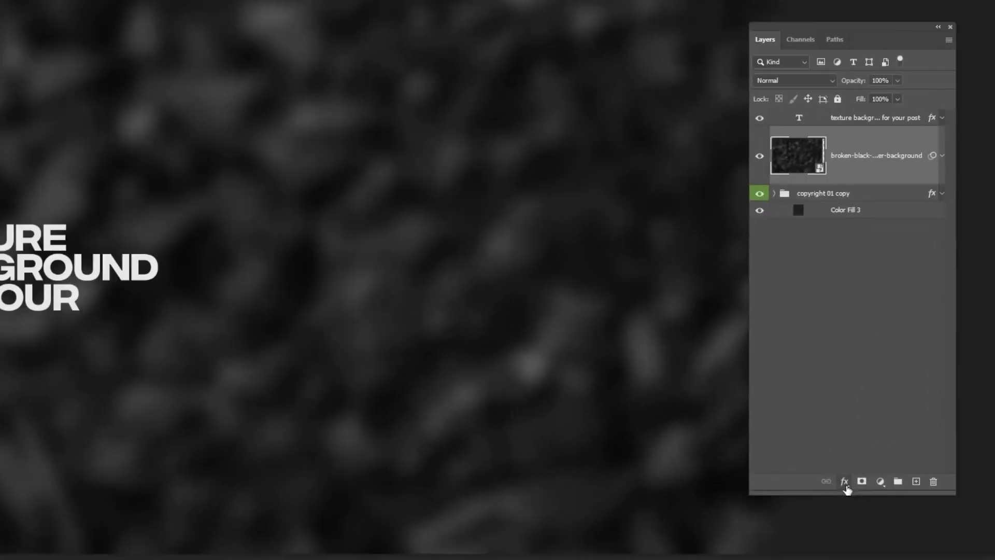
click(828, 465)
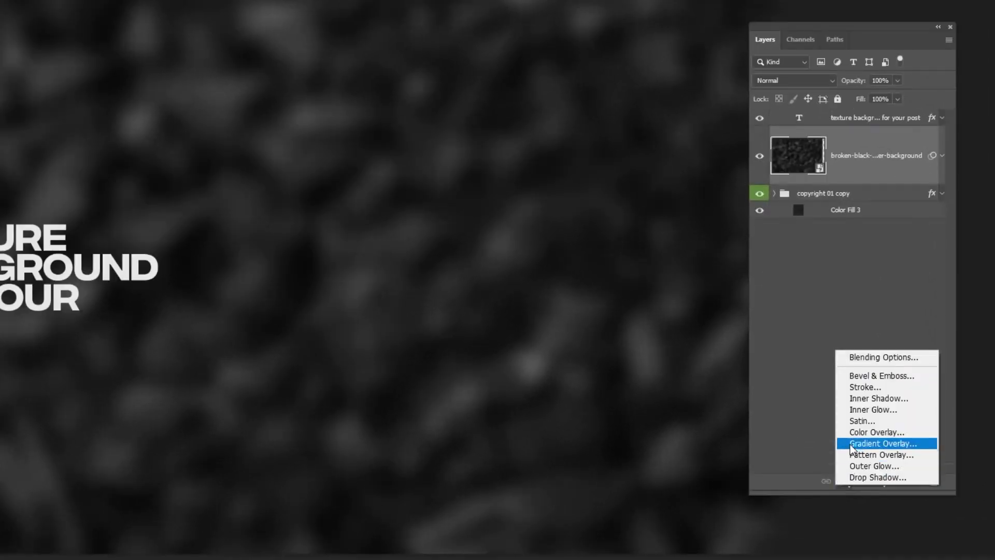
click(865, 444)
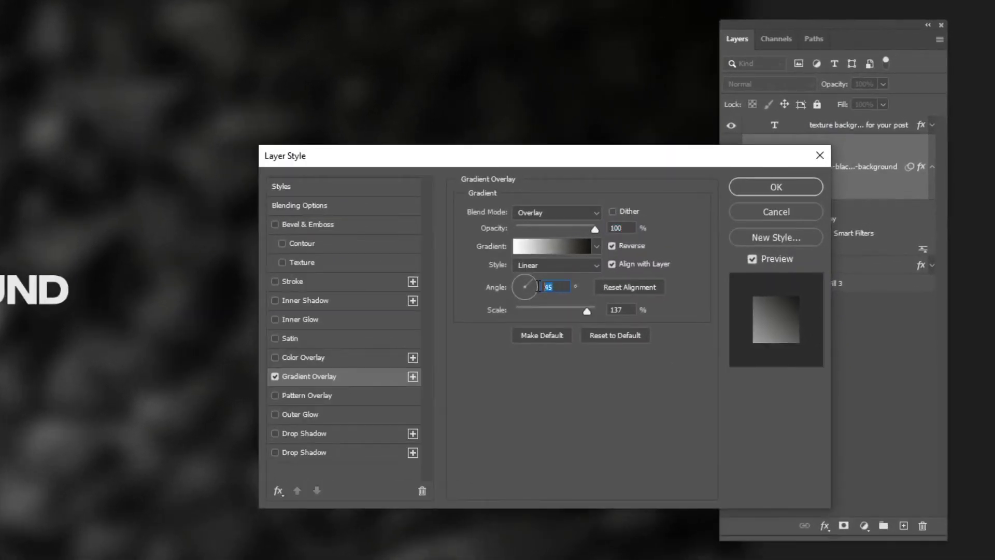
drag(529, 285, 524, 276)
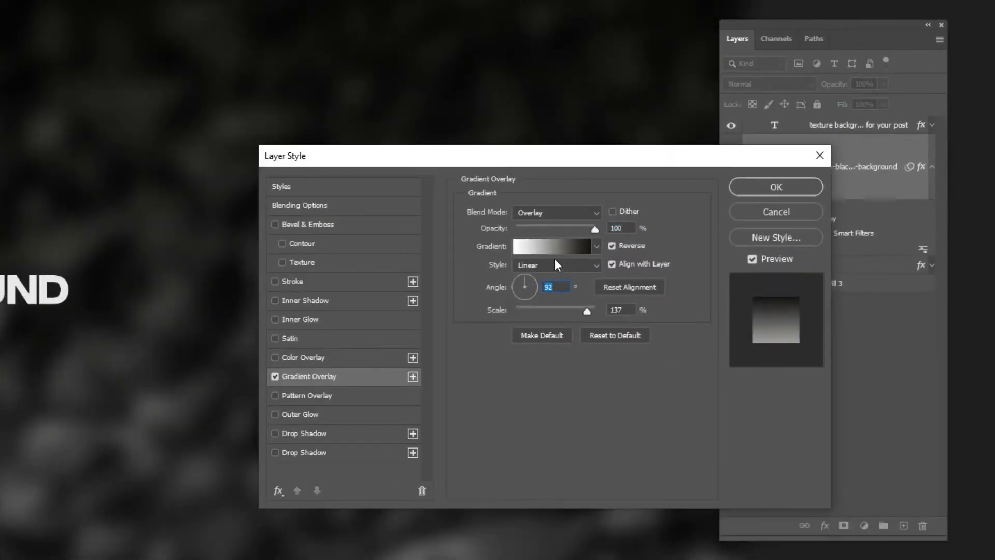
click(559, 288)
Use the Black, White gradient from the Basics presets, turn off Reverse, and apply the layer style.
click(543, 248)
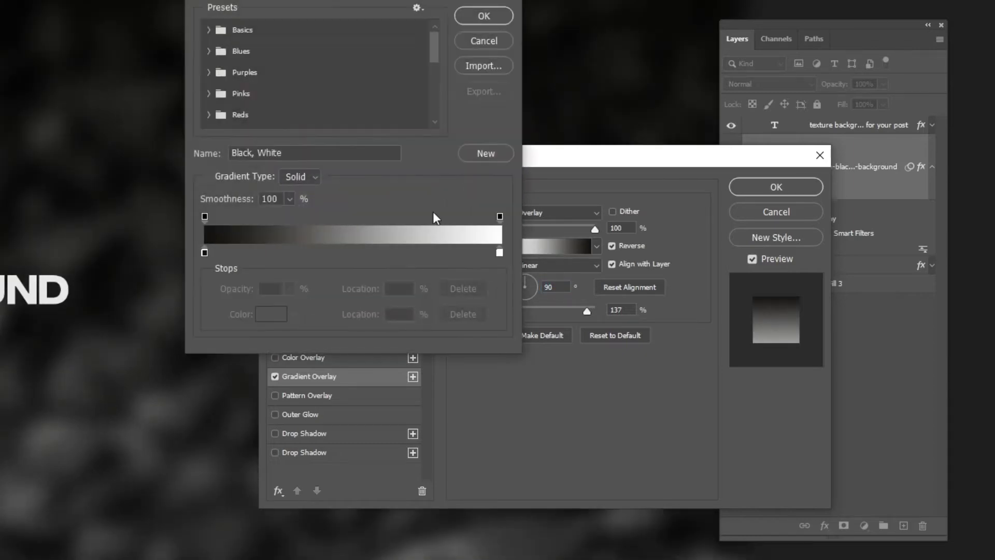
click(207, 30)
click(273, 52)
click(484, 16)
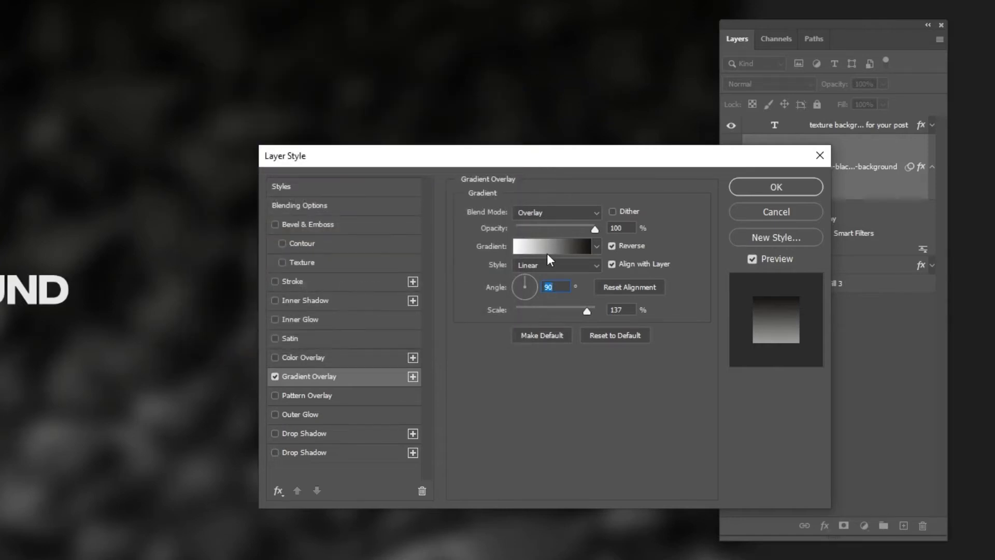
click(613, 246)
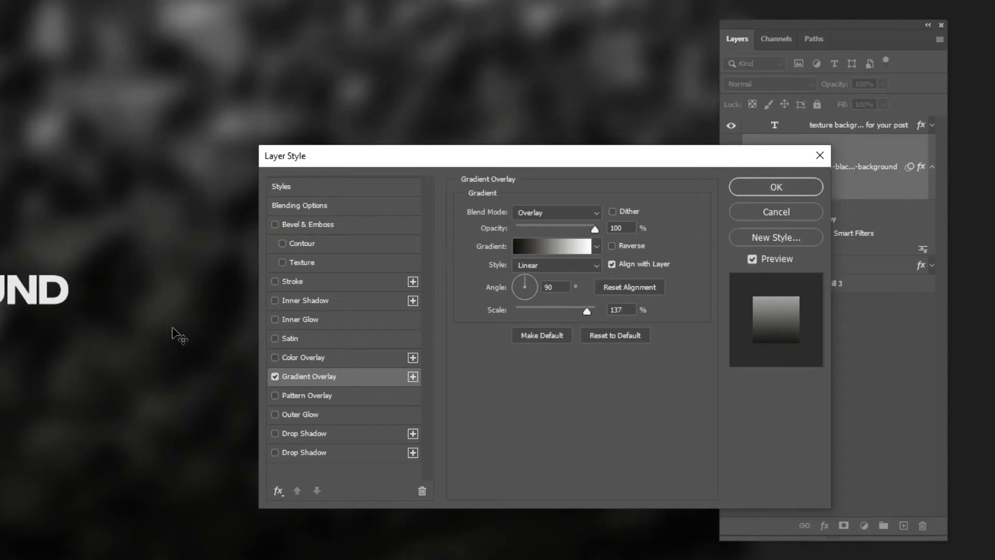
click(766, 210)
click(776, 187)
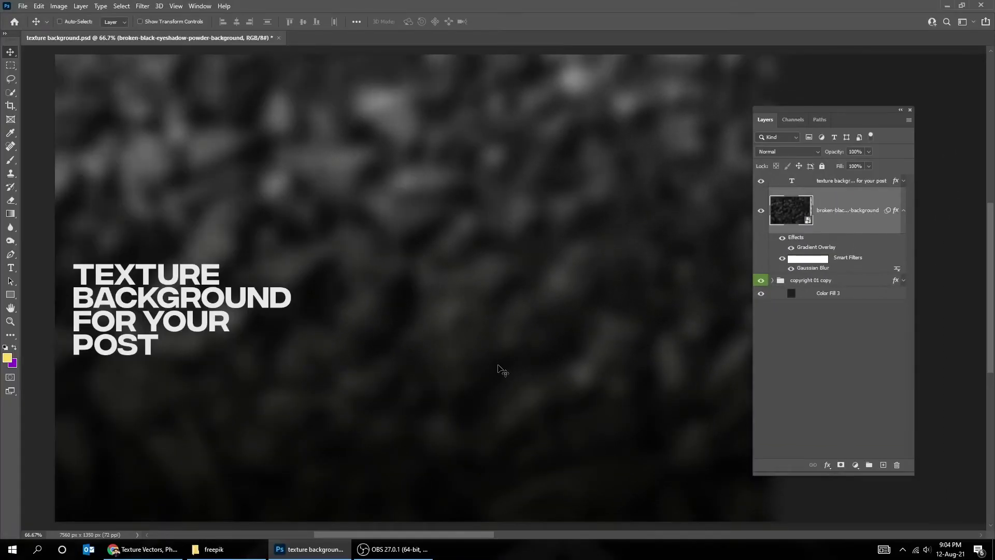
Duplicate the blurred texture layer and position the copy directly beside the original so it extends the background.
key(Tab)
key(ctrl+semicolon)
scroll(496, 370, down, 1)
scroll(496, 370, down, 1)
right_click(498, 339)
click(508, 346)
drag(509, 346, 676, 359)
key(ctrl+semicolon)
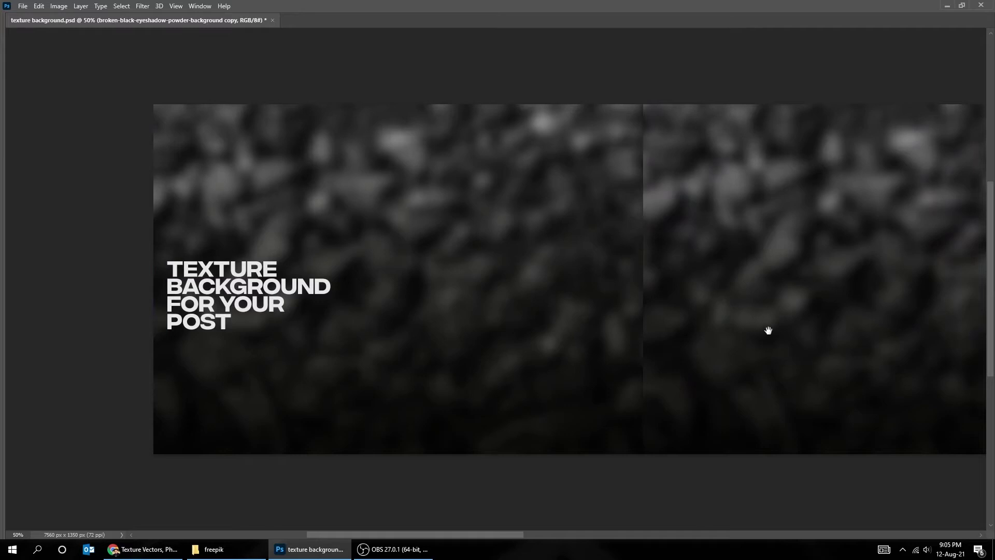
Flip the duplicated texture horizontally and blend its edge into the original with a layer mask.
key(ctrl+plus)
drag(784, 316, 562, 349)
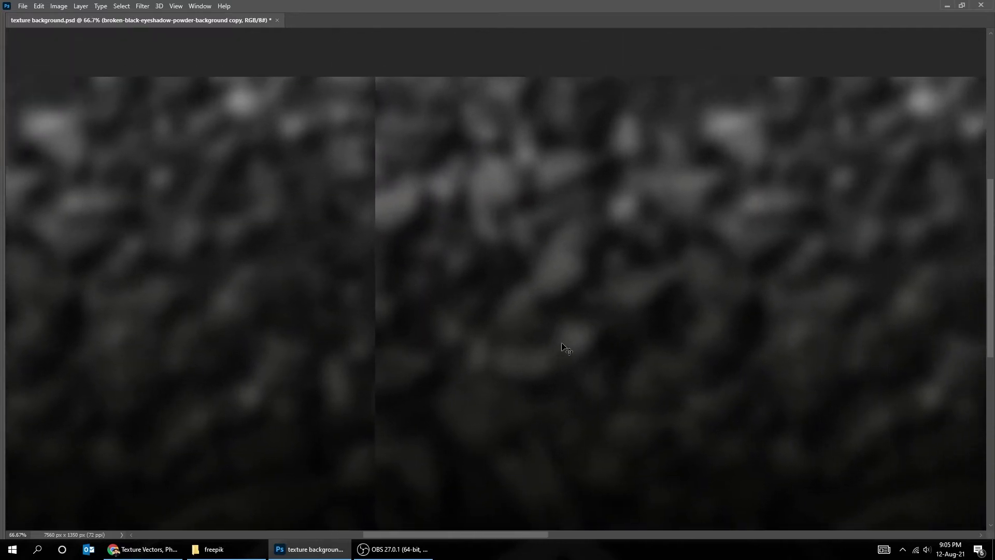
key(Tab)
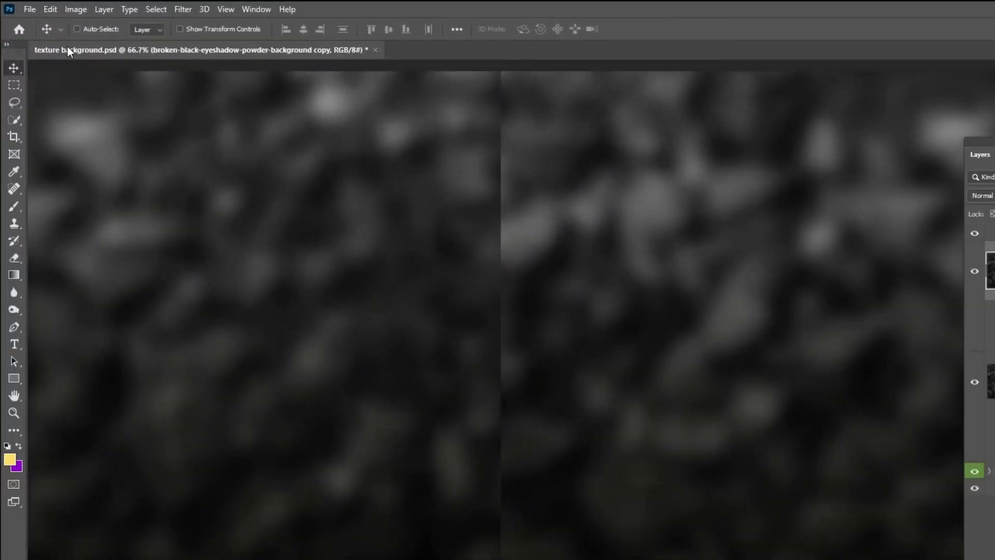
click(38, 6)
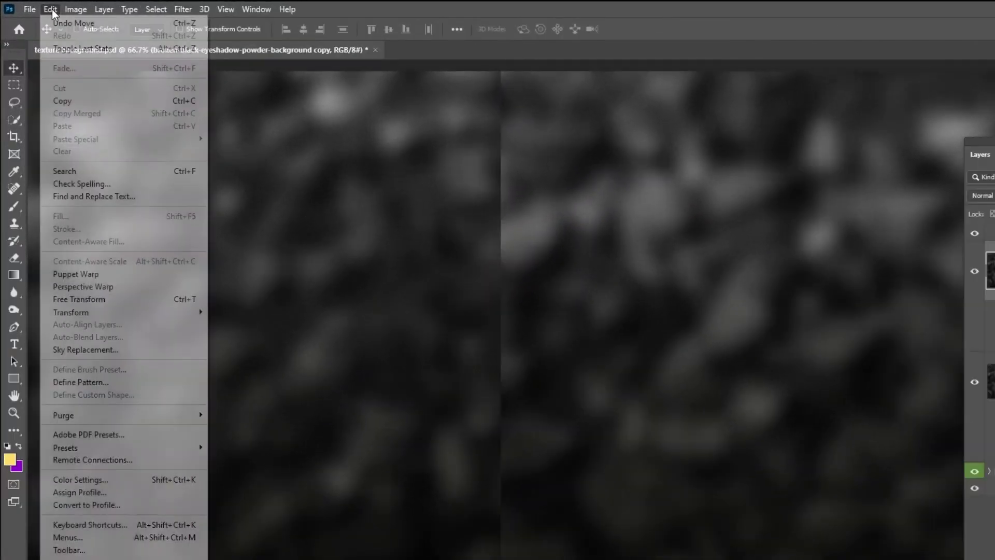
mouse_move(99, 312)
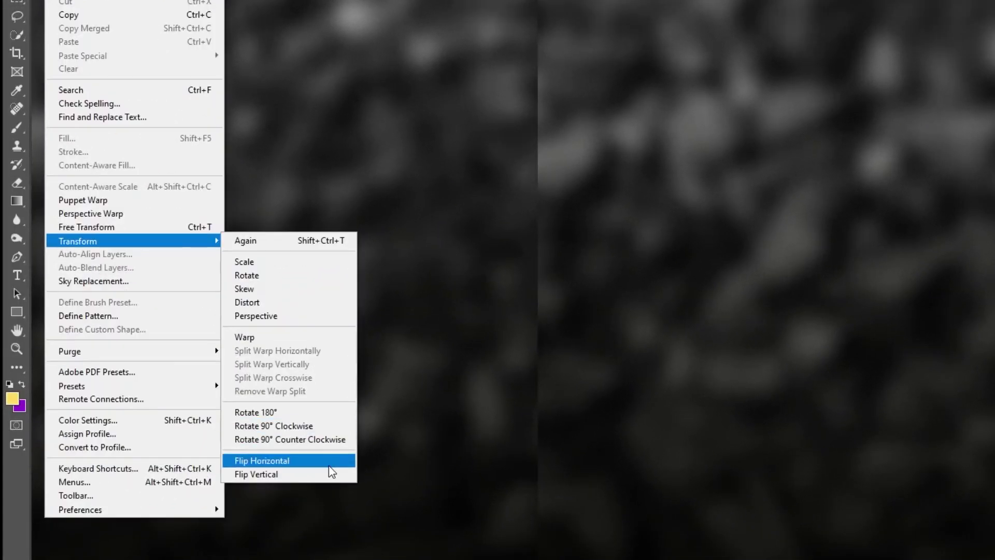
click(311, 513)
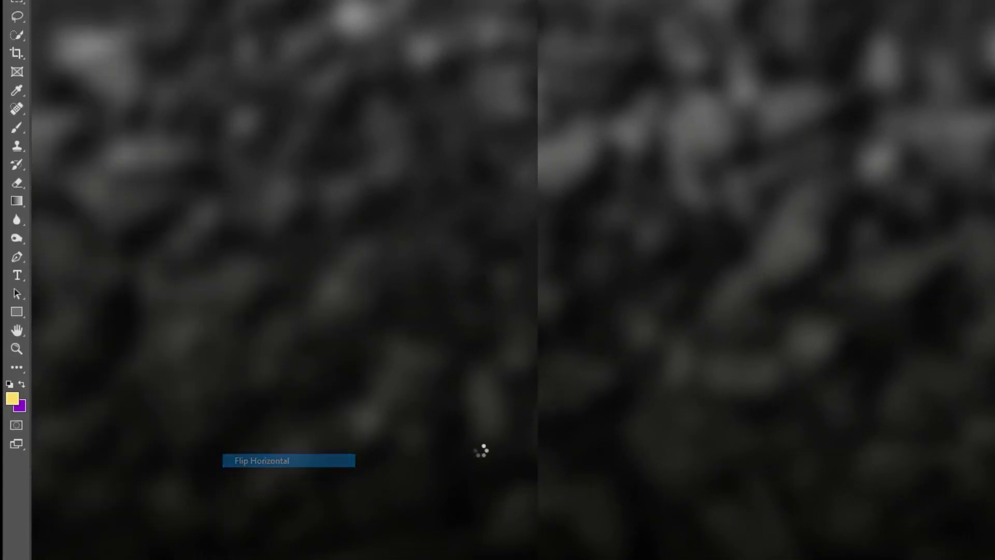
drag(648, 375, 736, 362)
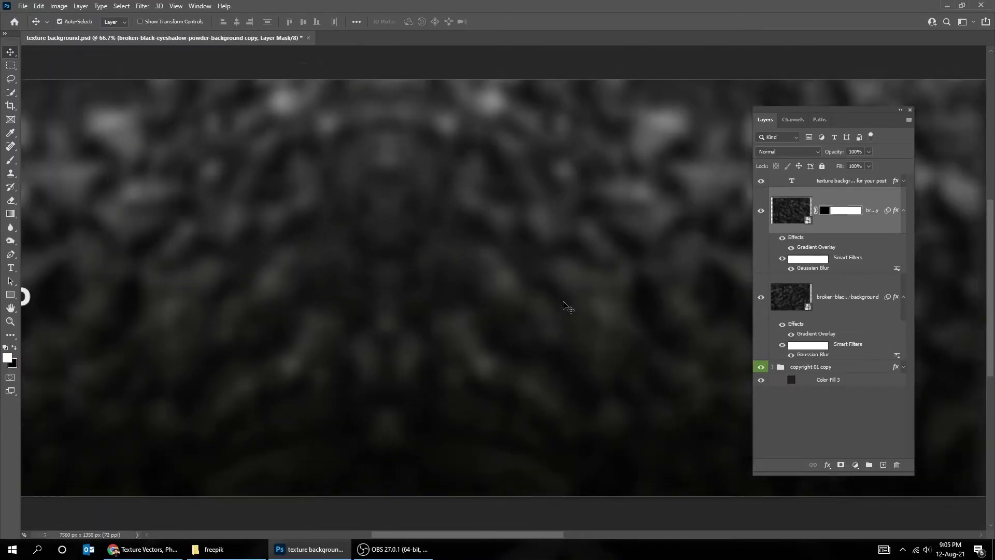
Delete both blurred texture layers from the document and switch to the freepik folder in File Explorer.
key(ctrl+minus)
key(ctrl+minus)
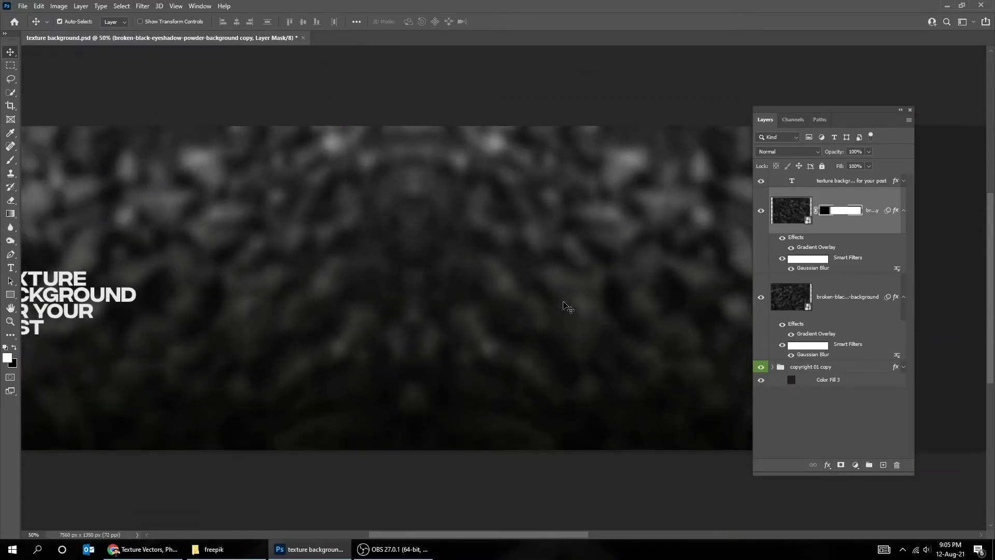
key(Tab)
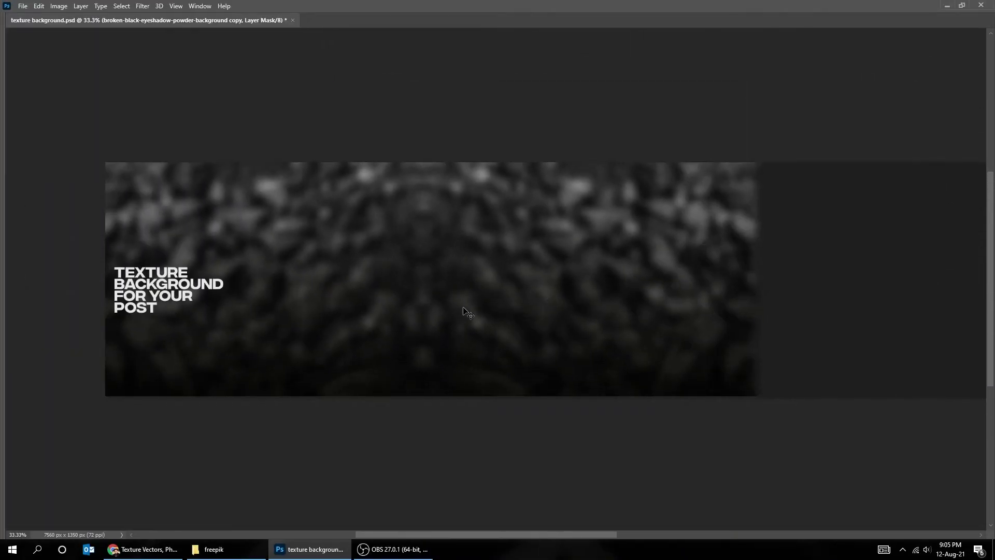
key(Tab)
click(873, 225)
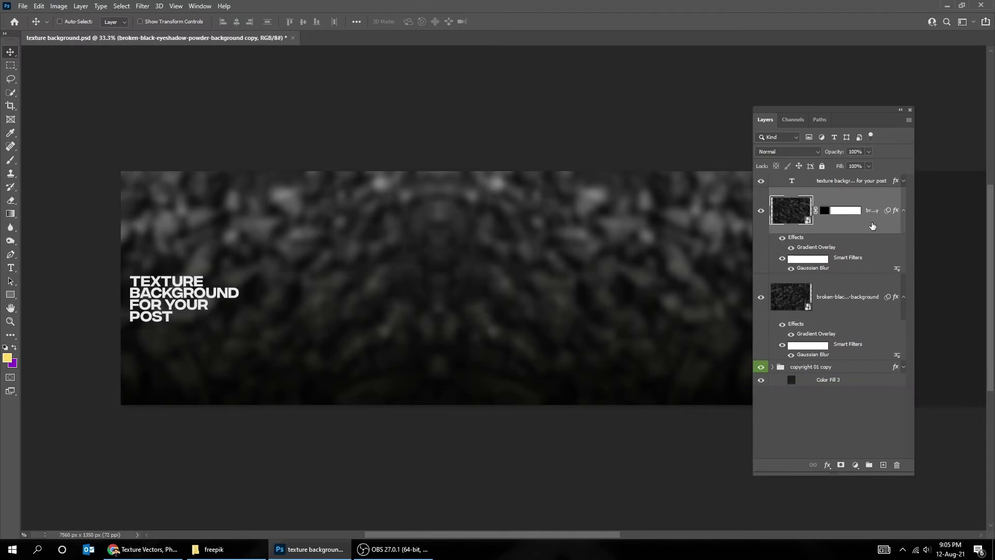
ctrl+click(875, 306)
click(897, 465)
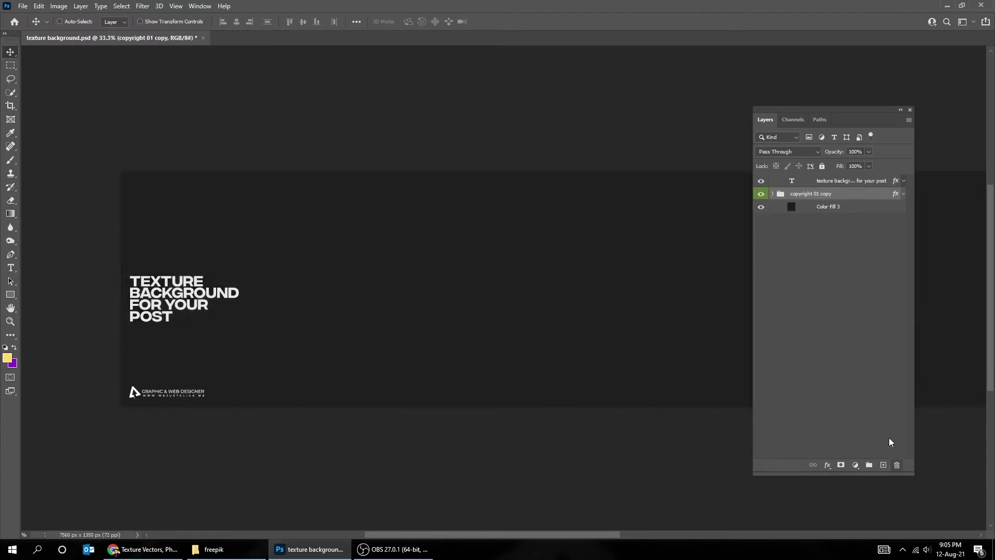
click(214, 549)
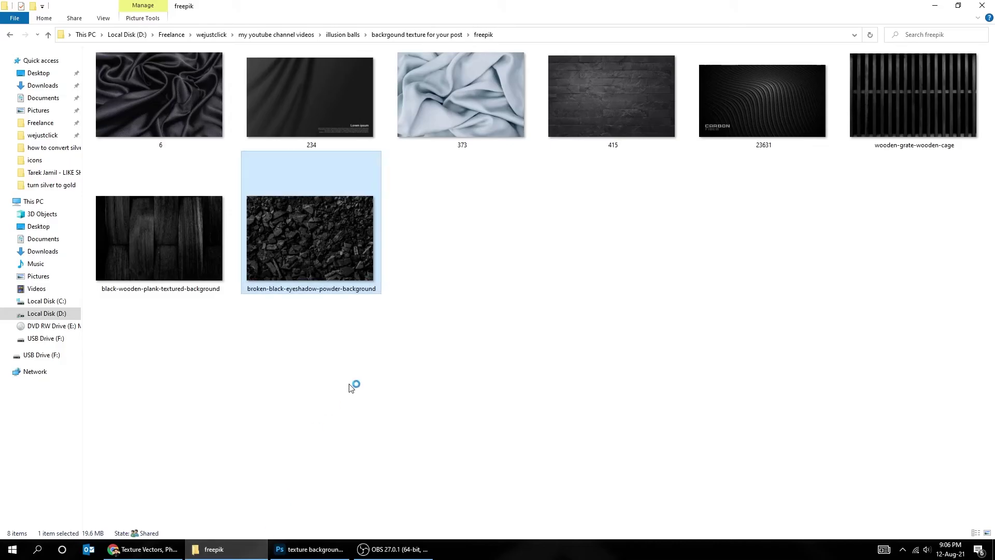
Place the black silk image 6 from the freepik folder into the document, scale it to about 231%, and position it behind the title text.
click(224, 166)
drag(197, 120, 371, 351)
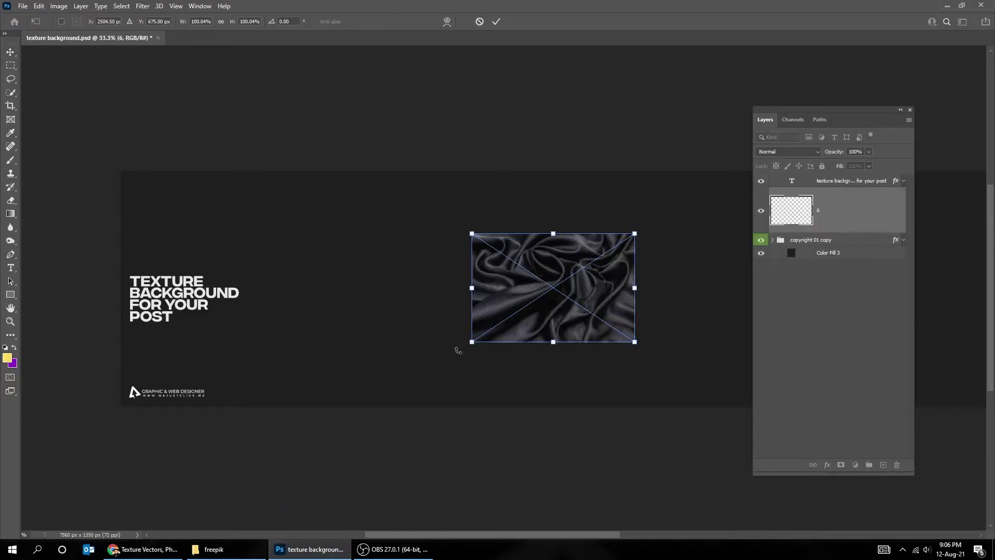
drag(473, 343, 366, 410)
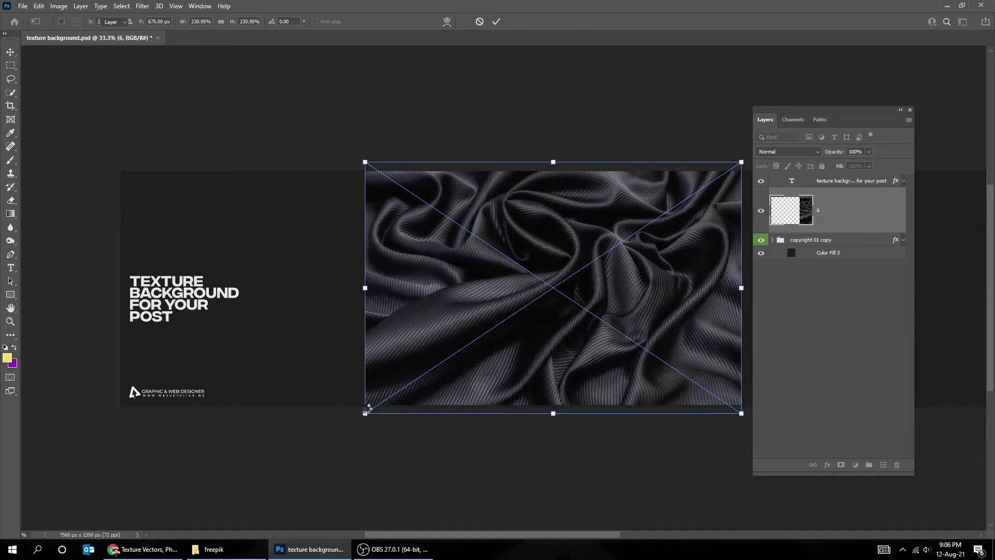
key(Return)
key(ctrl+plus)
drag(490, 360, 273, 339)
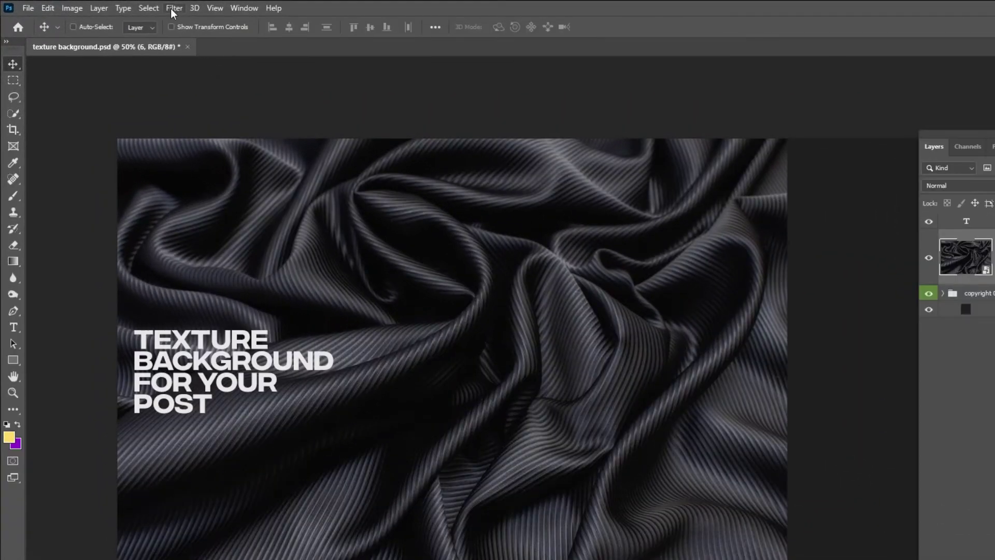
Apply a Gaussian Blur with a radius of 44.3 pixels to the silk texture layer and collapse its smart filter list.
click(173, 9)
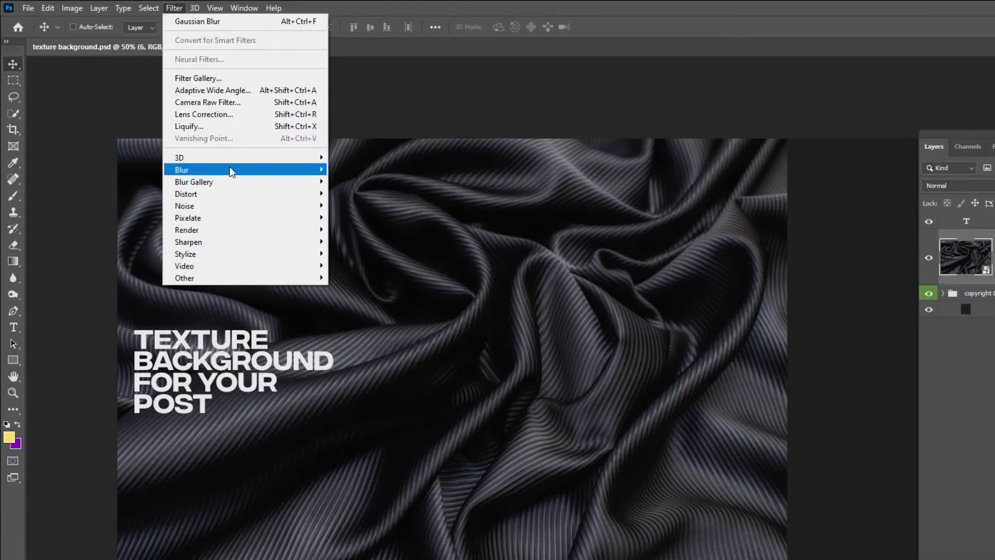
mouse_move(232, 171)
click(386, 217)
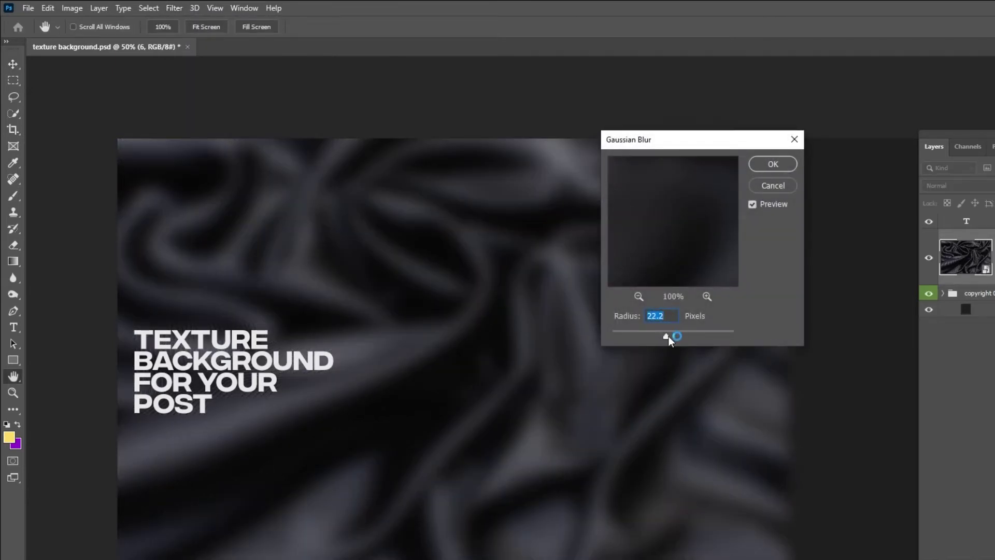
drag(670, 338, 673, 337)
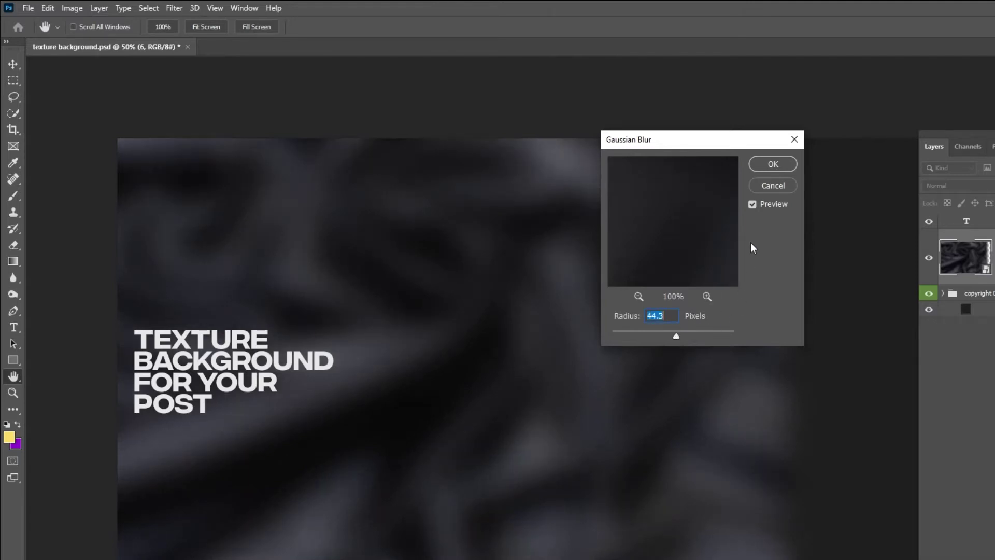
click(773, 164)
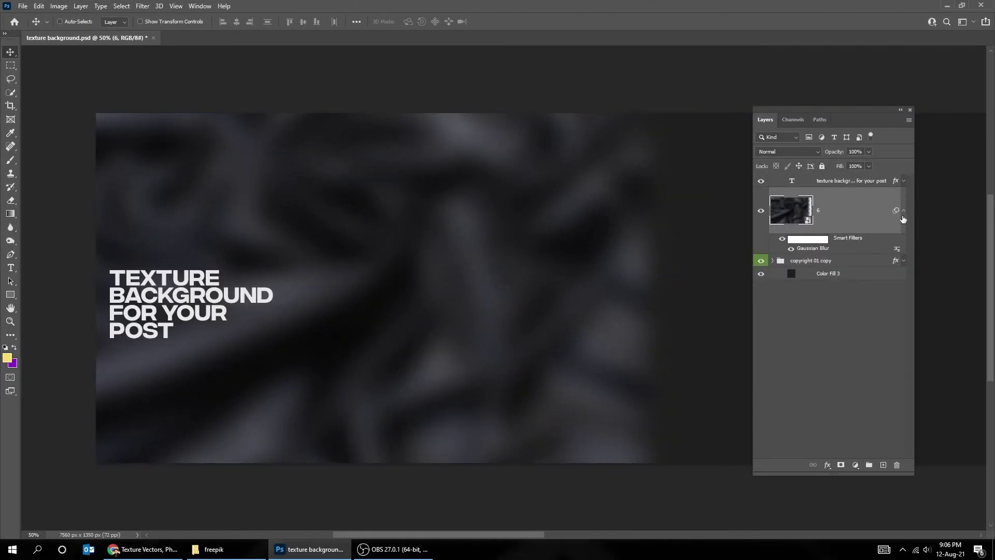
click(903, 217)
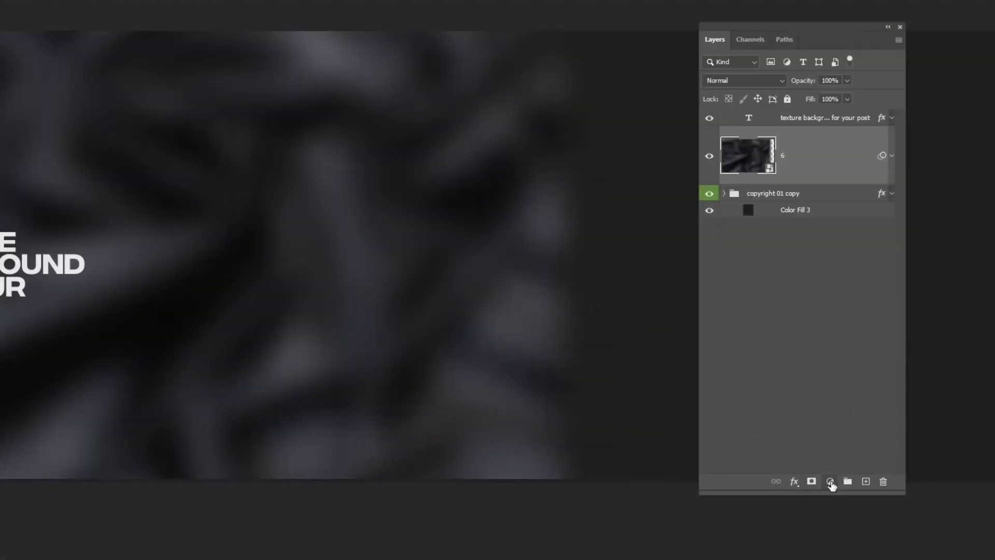
Add a Black & White adjustment with default values, clipped to the silk texture layer.
click(855, 465)
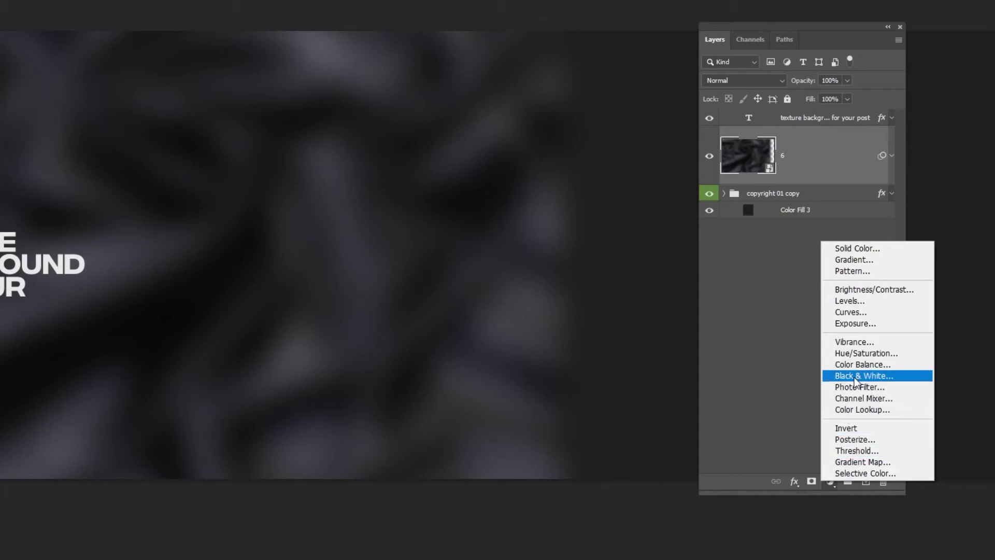
click(844, 377)
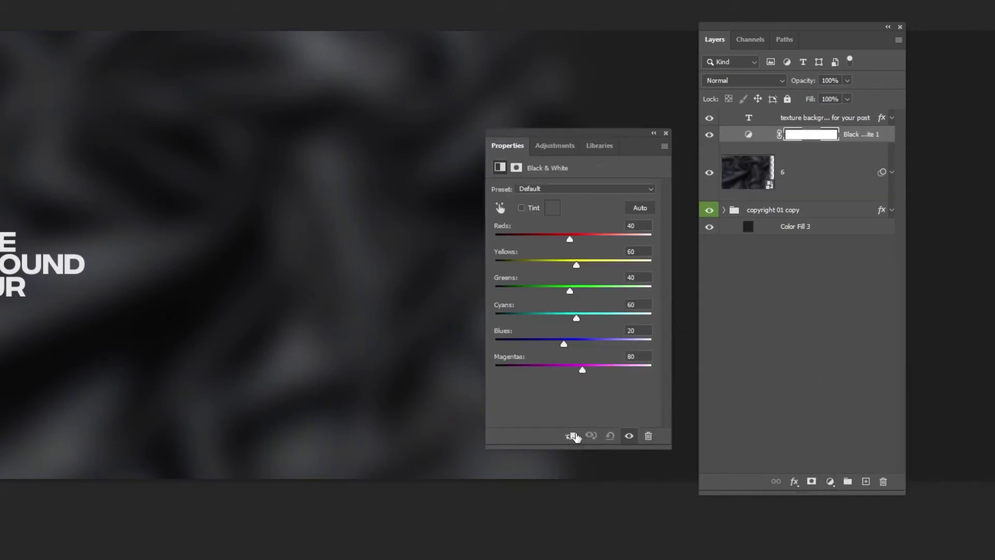
click(573, 436)
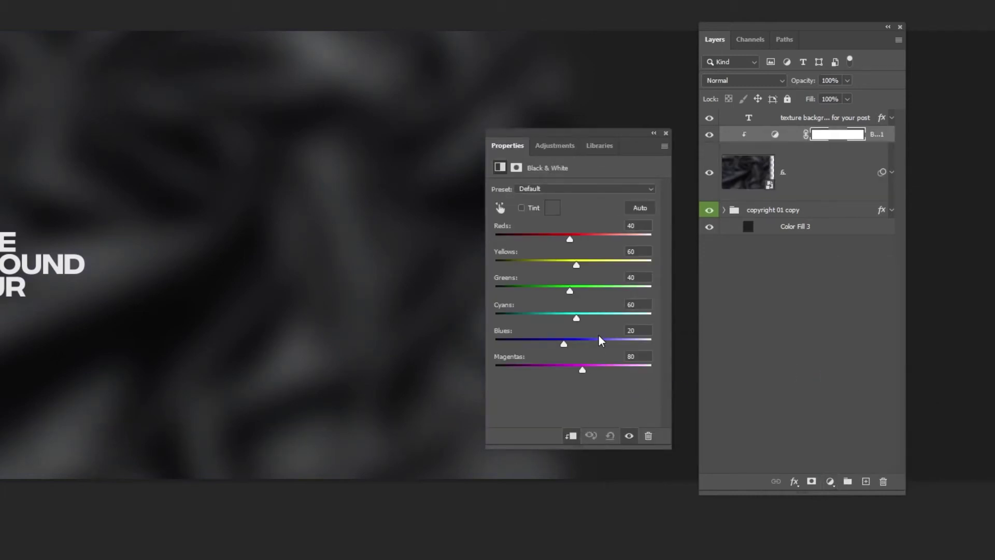
click(701, 140)
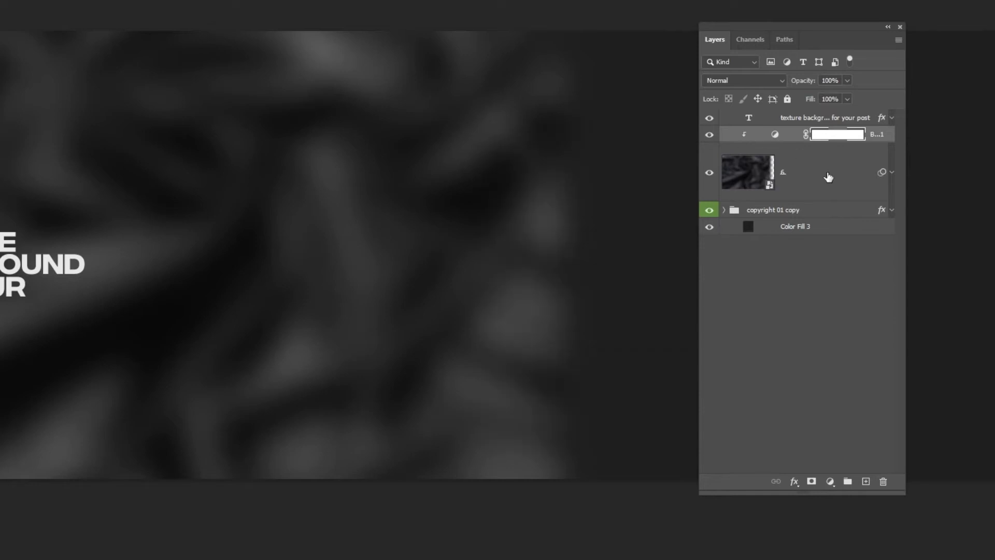
Add a reversed linear Gradient Overlay to the silk texture layer, using Overlay blend mode at 100% opacity and 137% scale.
click(828, 177)
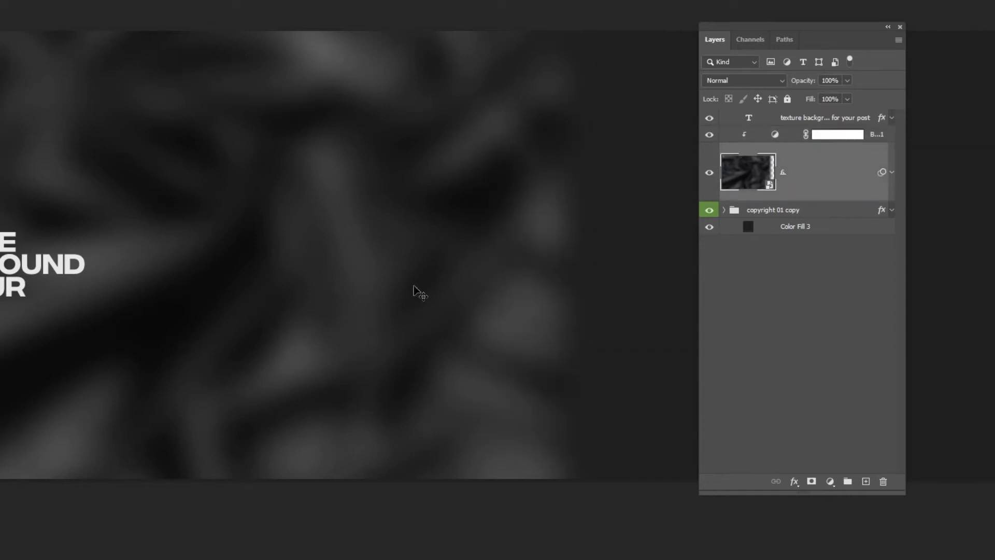
click(795, 482)
click(809, 444)
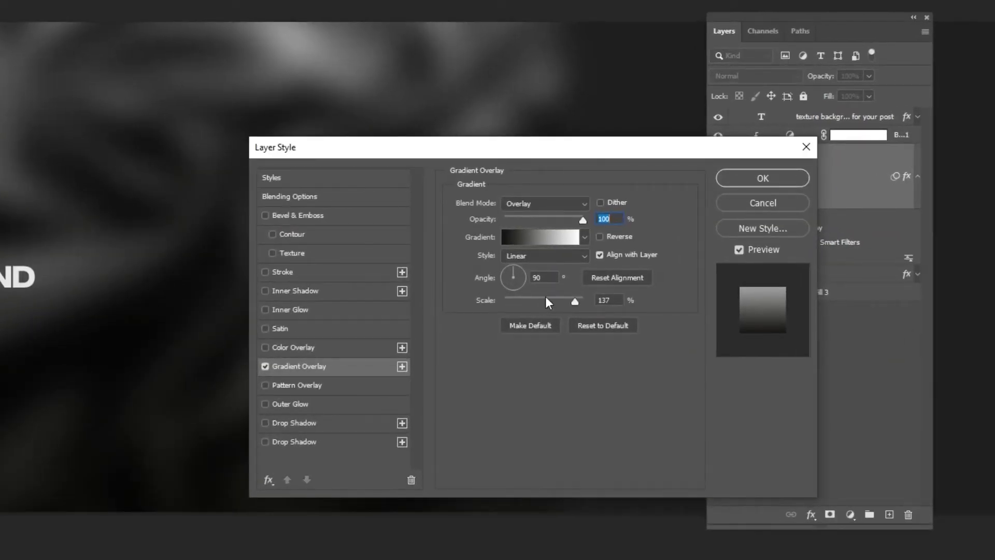
click(600, 236)
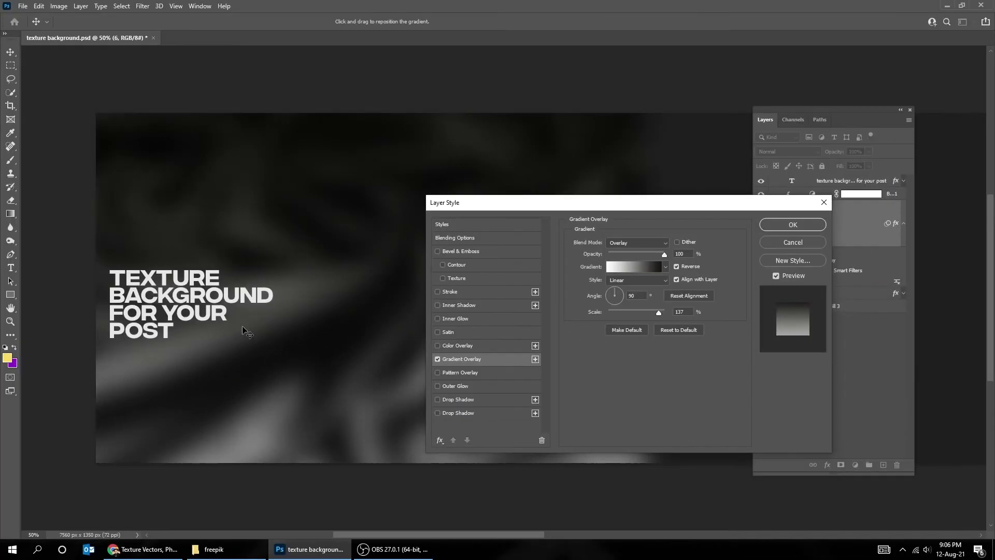
click(676, 266)
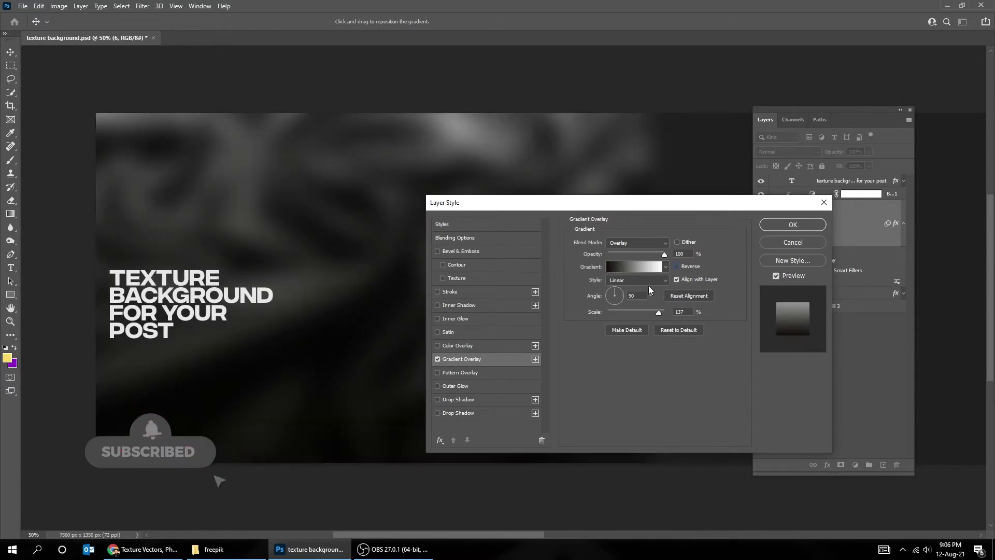
click(679, 266)
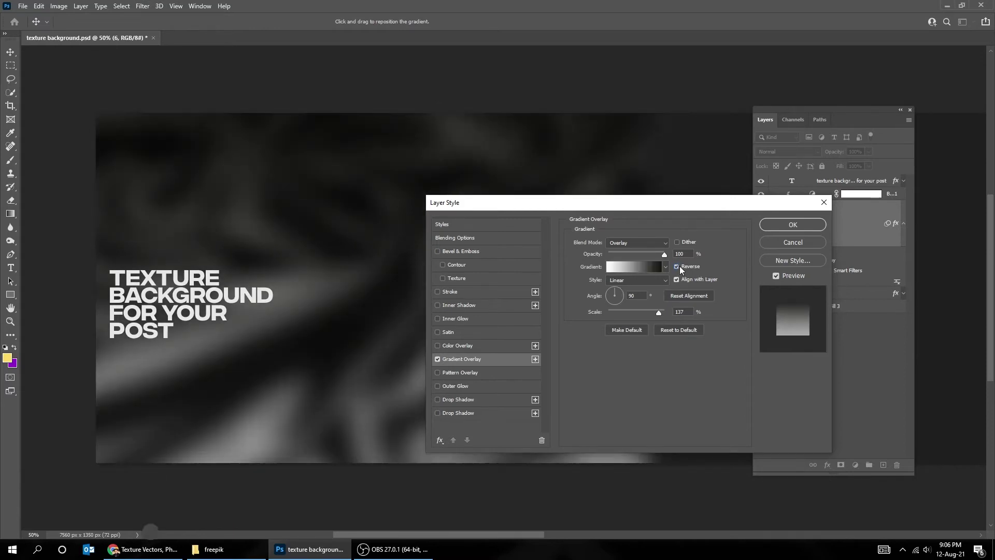
click(800, 224)
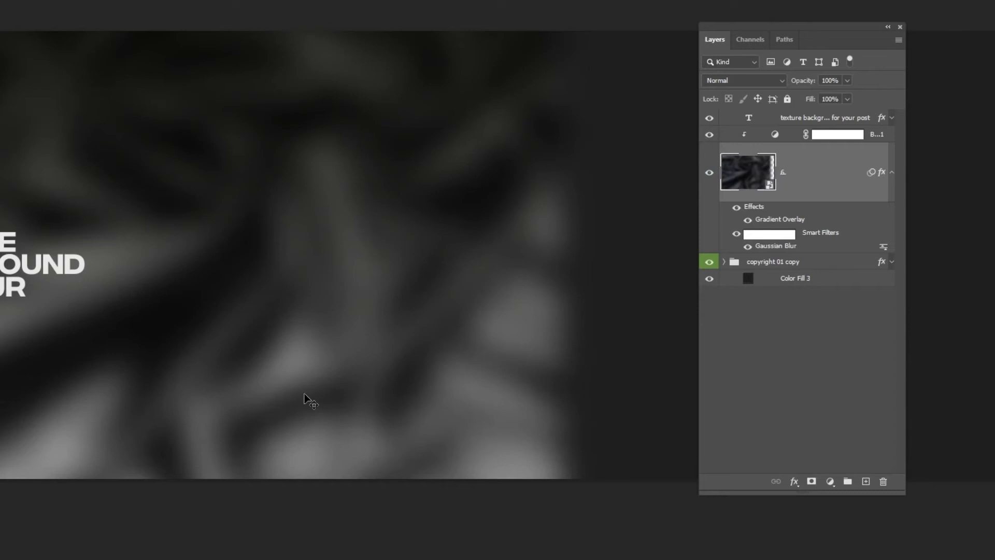
Change the radius of the silk texture layer's Gaussian Blur smart filter to 49.8 pixels.
double_click(785, 247)
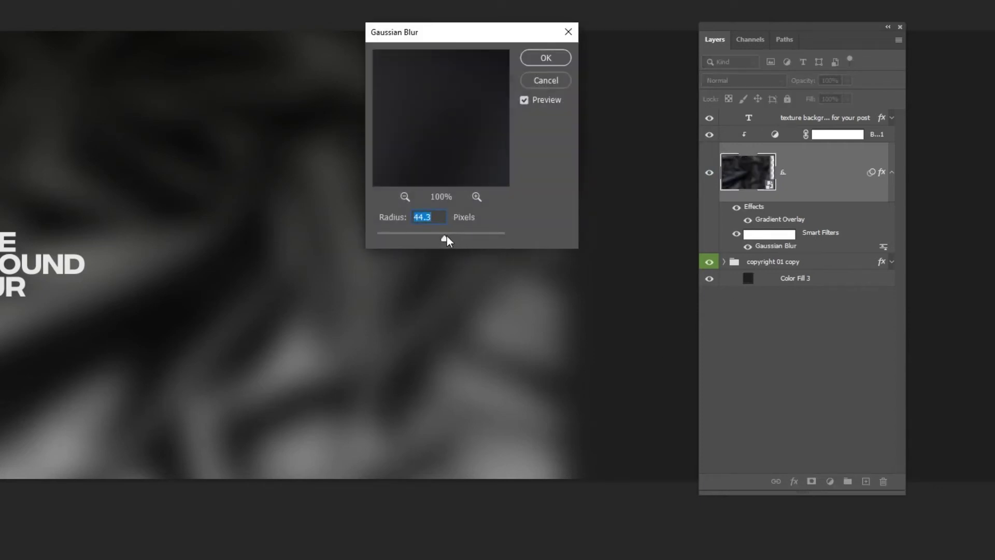
drag(447, 240, 447, 240)
click(551, 61)
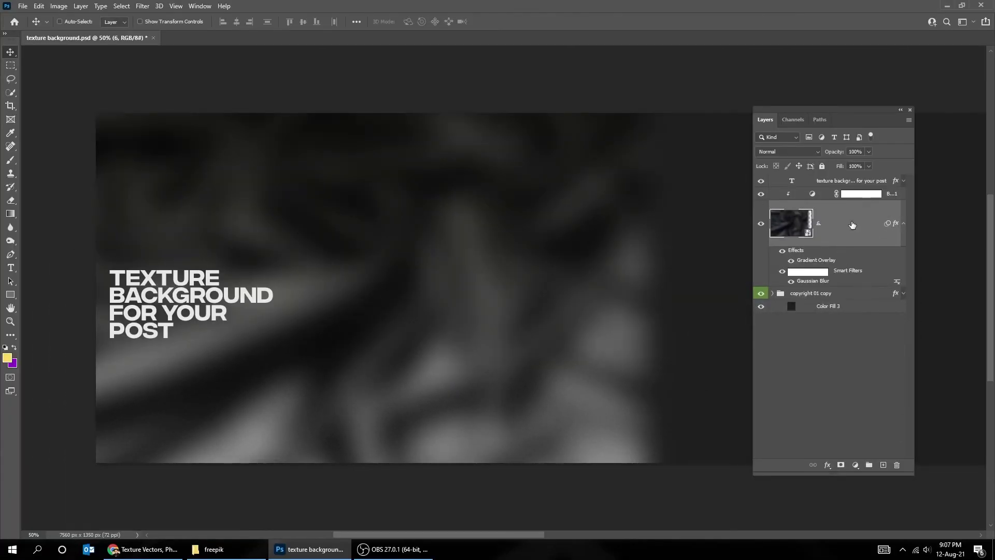
Delete the silk texture layer and place image 373 from the freepik folder in File Explorer into the document.
click(897, 465)
click(212, 549)
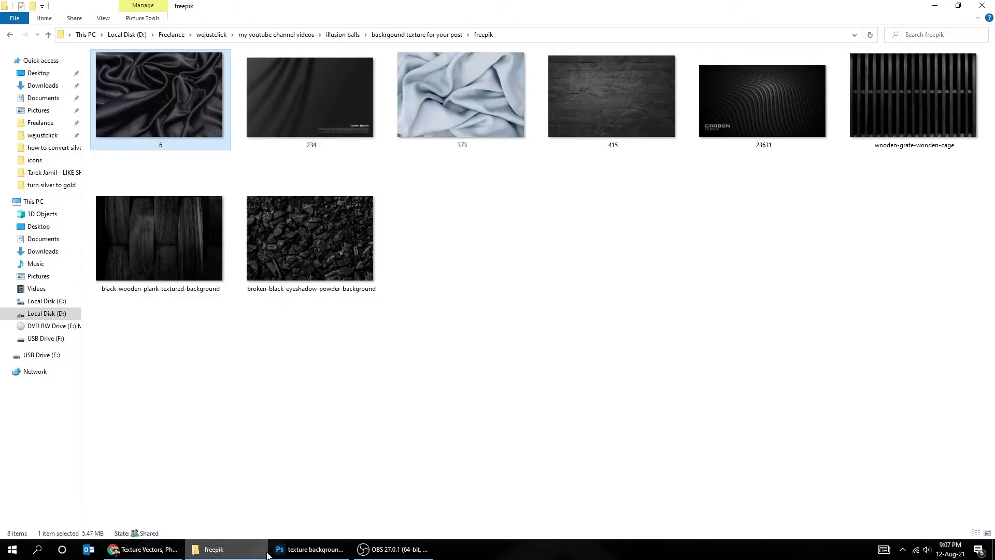
drag(465, 100, 329, 371)
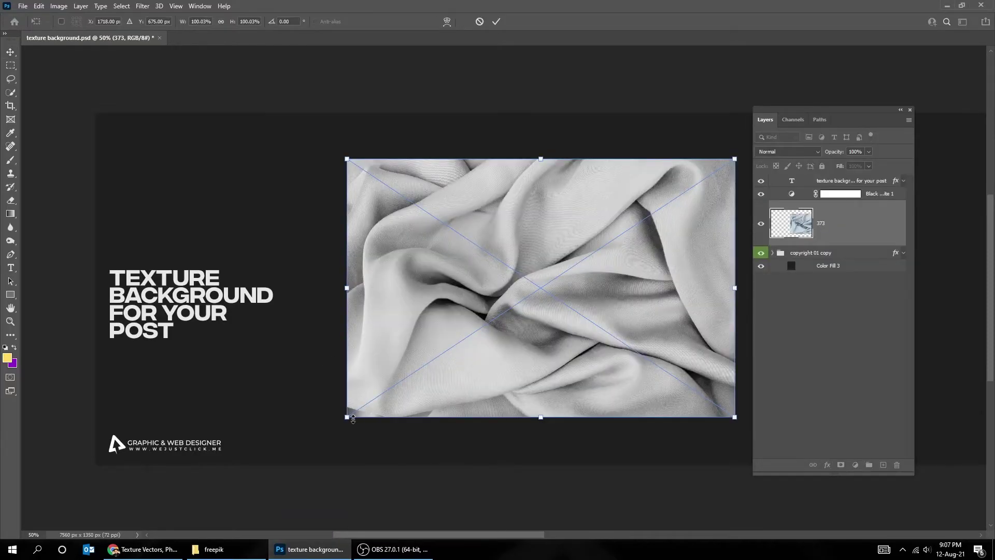
Enlarge the placed fabric image beyond the canvas height and position it over the section containing the title.
drag(347, 419, 271, 467)
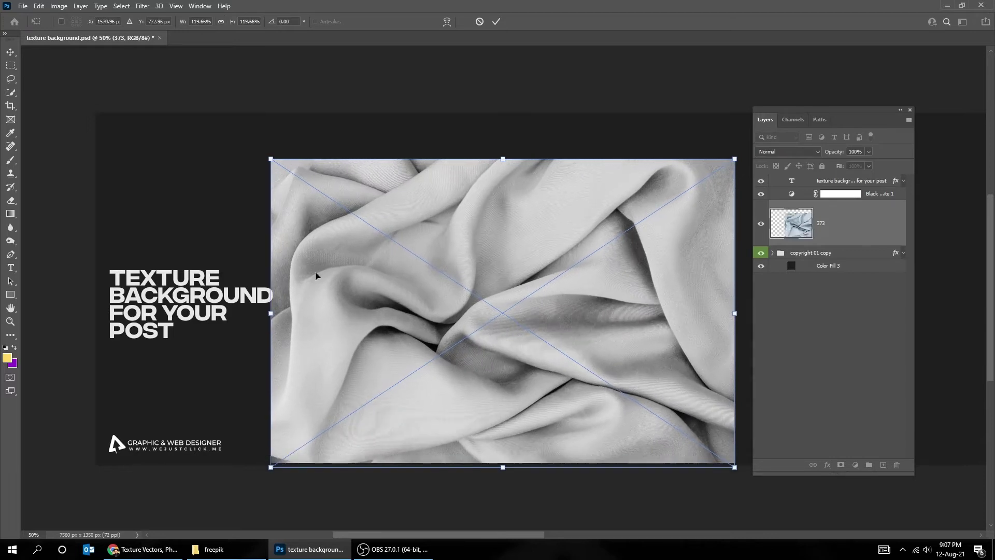
drag(267, 154, 176, 89)
key(Return)
drag(469, 322, 384, 318)
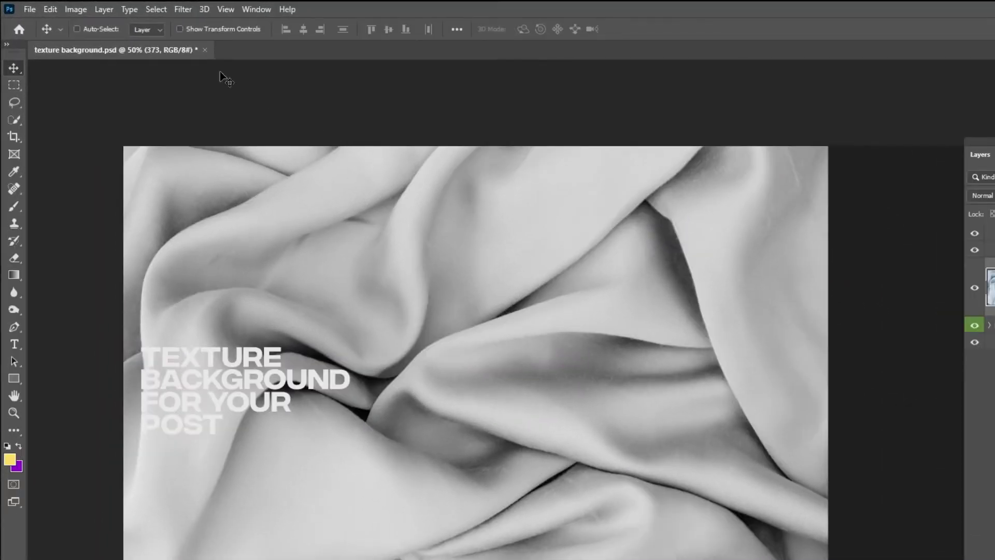
Apply a Gaussian Blur with a radius of 16.6 pixels to the fabric layer 373 and collapse its smart filter list.
click(187, 7)
mouse_move(241, 185)
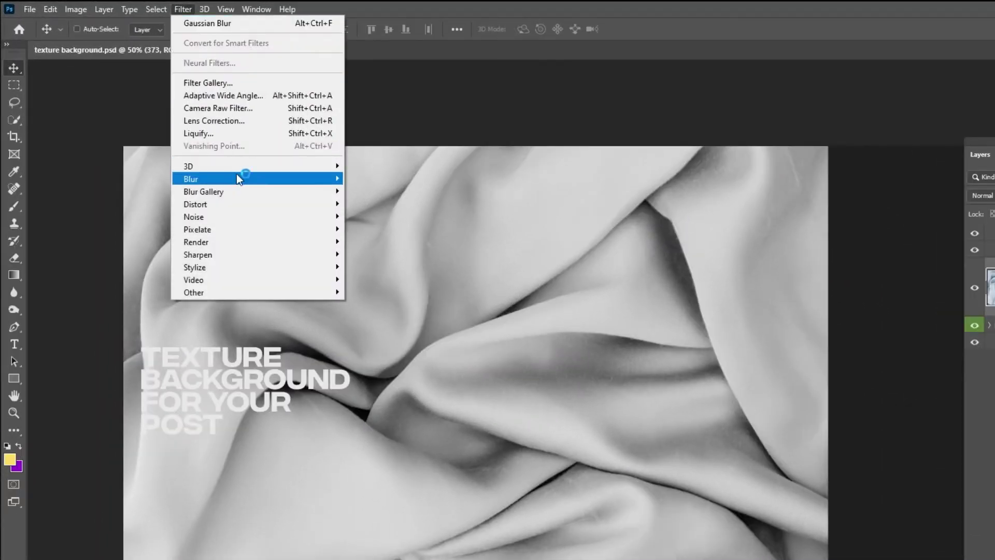
click(378, 229)
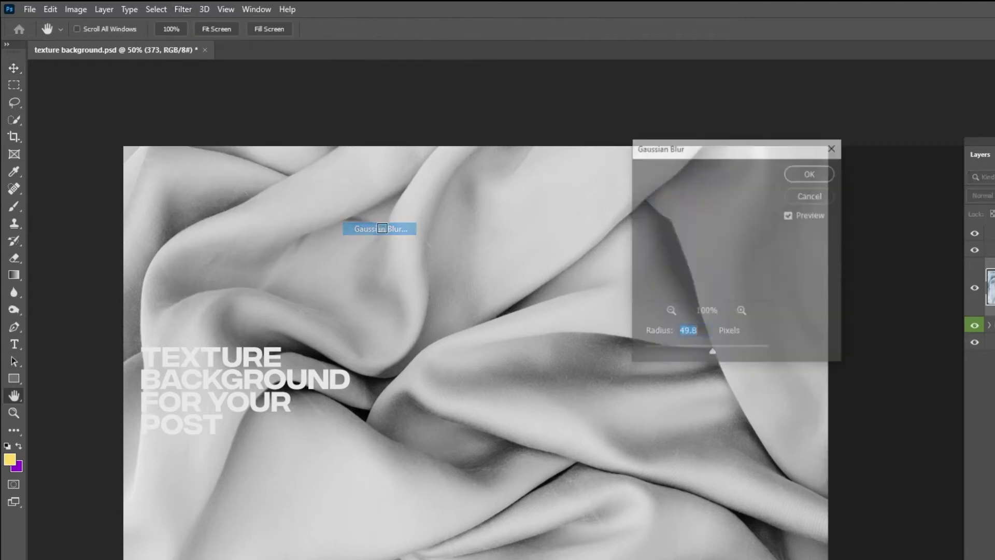
click(691, 348)
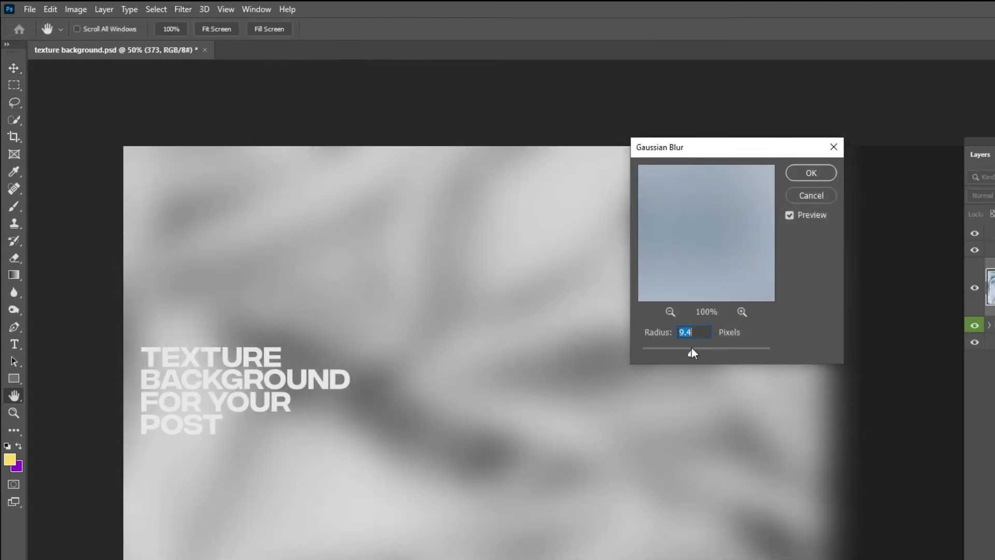
drag(696, 351, 697, 350)
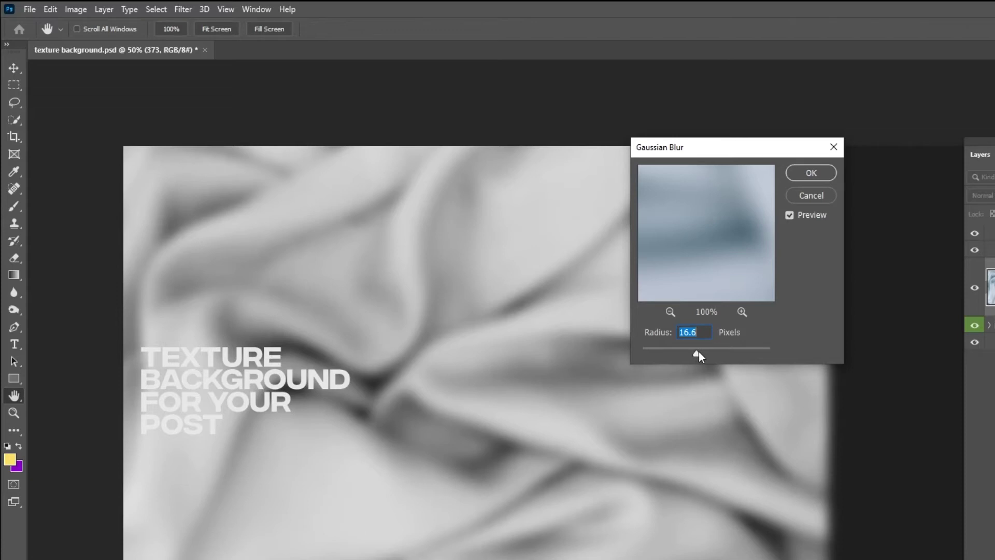
click(817, 174)
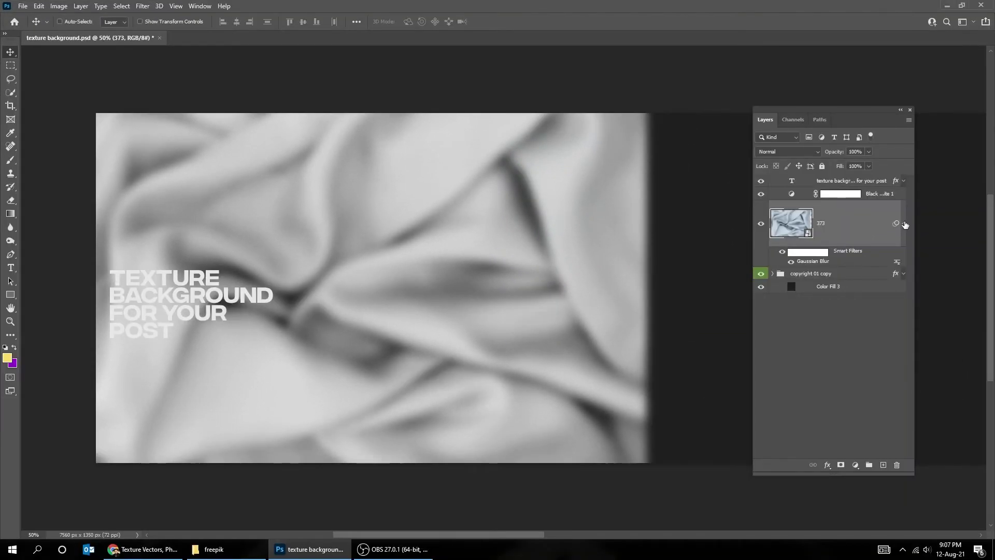
click(905, 224)
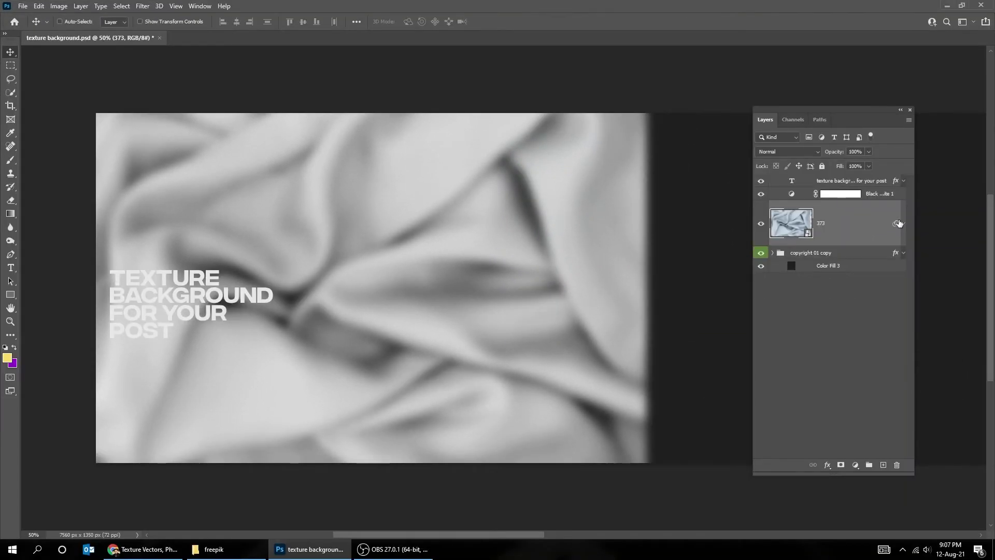
Compare the fabric with and without the leftover Black & White adjustment, then delete that adjustment layer.
click(878, 194)
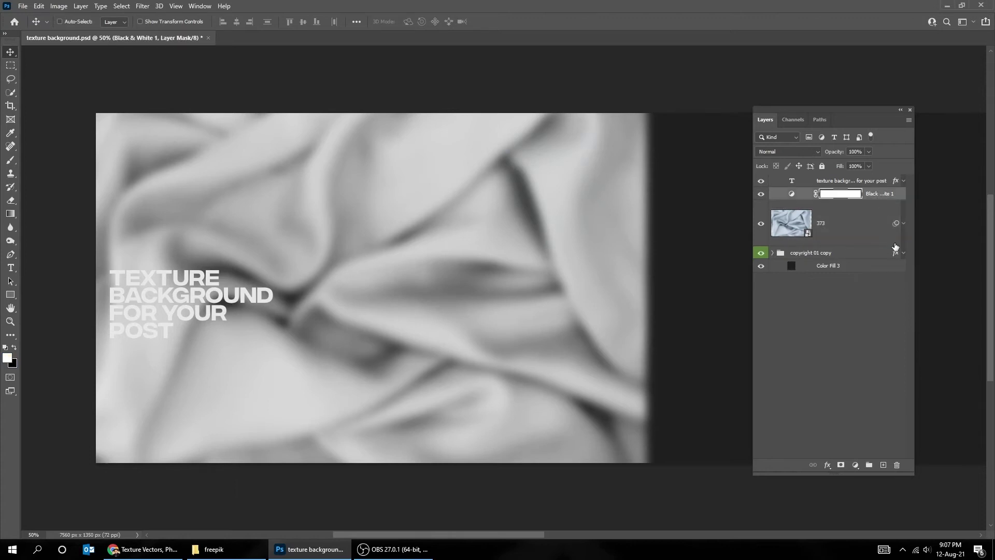
click(761, 194)
click(761, 194)
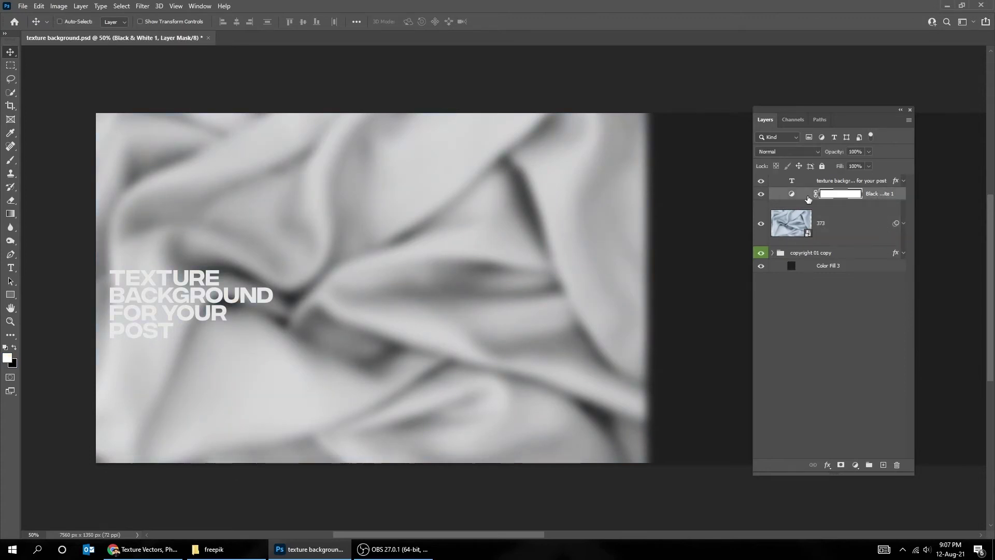
drag(898, 465, 898, 465)
click(898, 466)
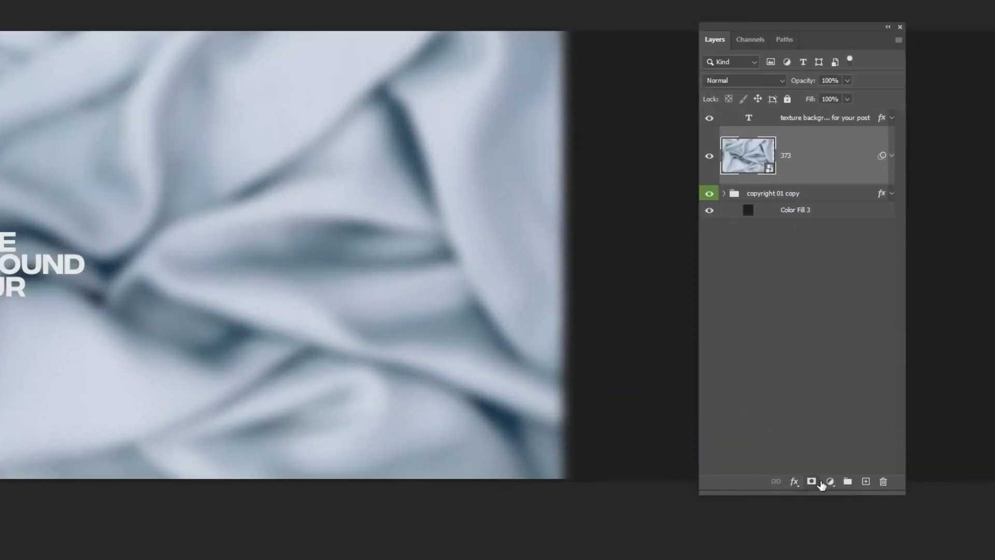
Add a Black & White adjustment with the default preset and clip it to fabric layer 373.
click(829, 482)
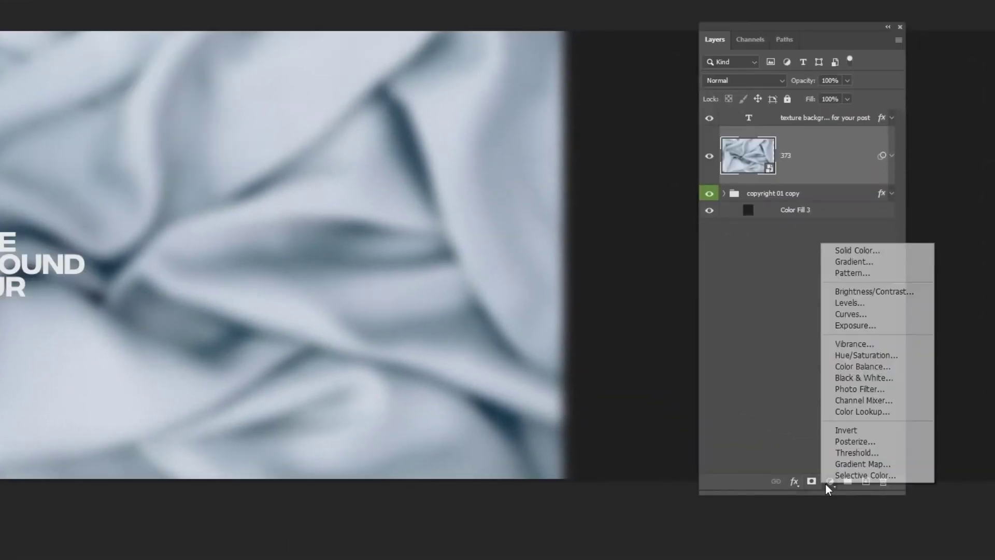
click(855, 384)
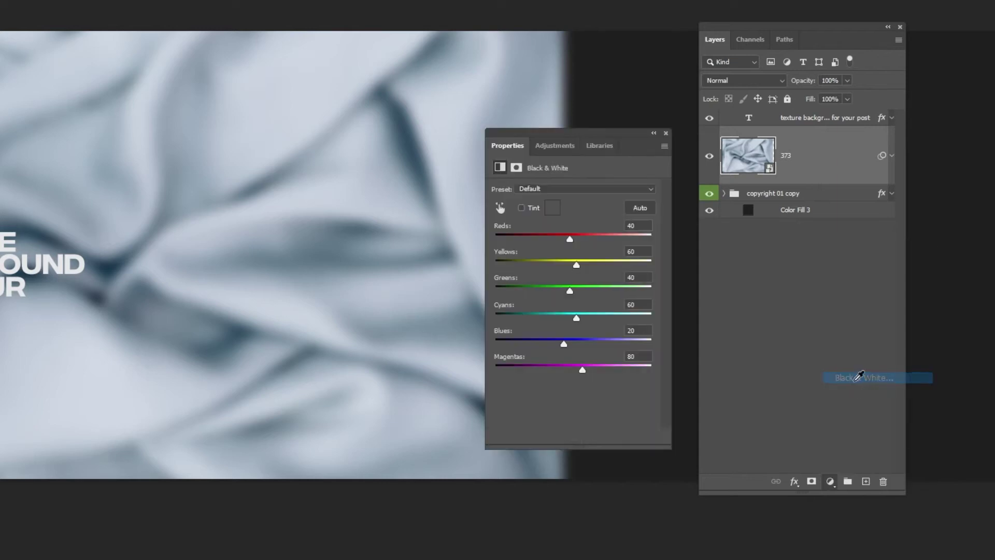
click(571, 440)
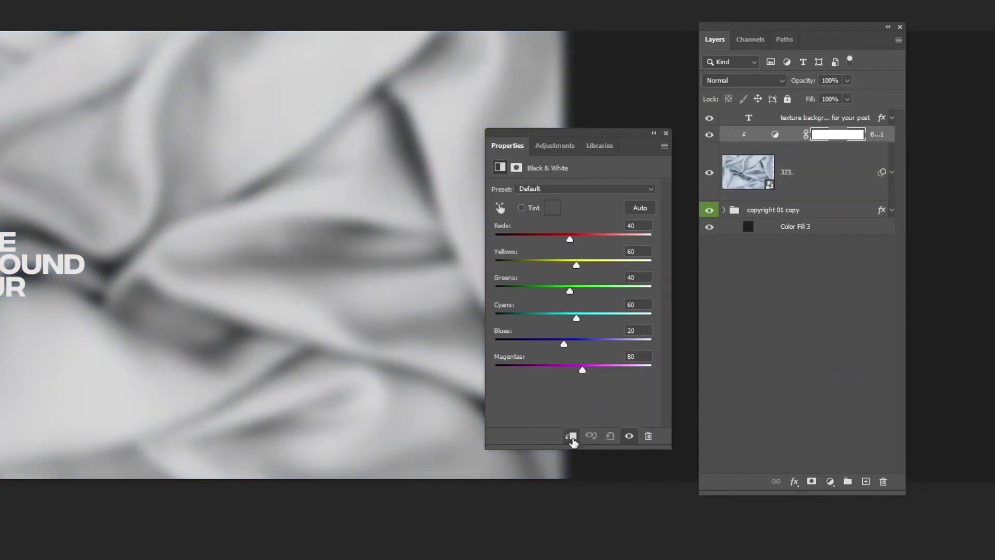
click(666, 133)
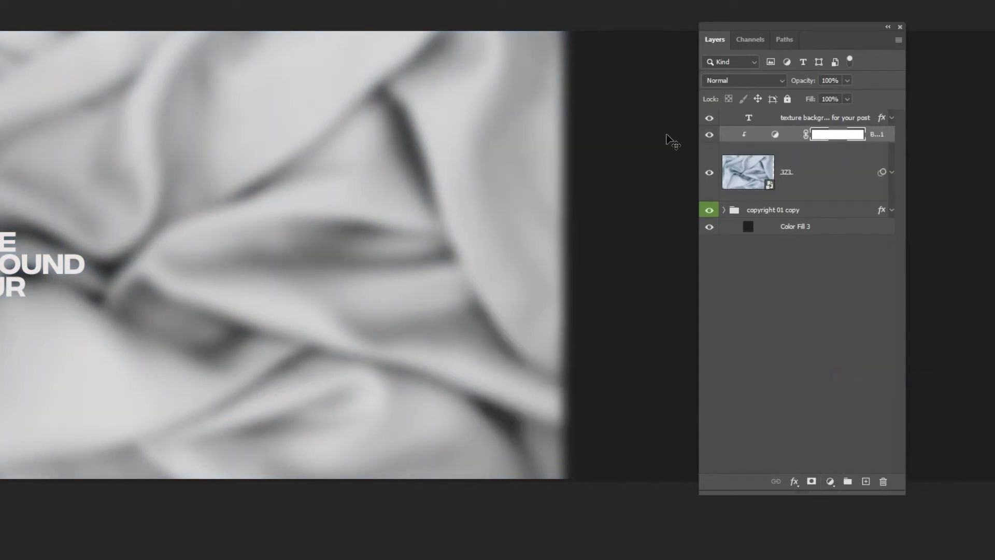
Add a Solid Color fill in light grey c7c7c7 directly above fabric layer 373, beneath the Black & White adjustment.
click(807, 174)
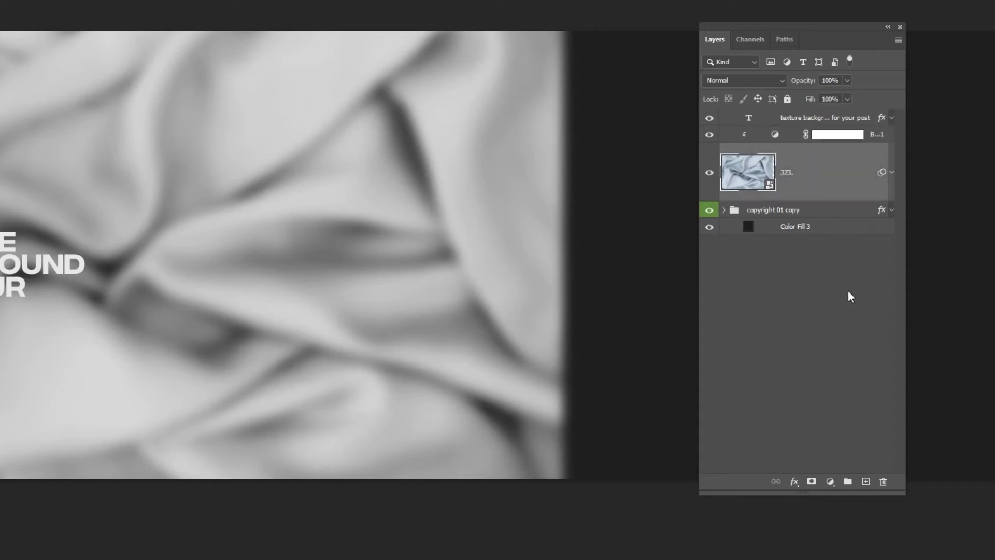
click(830, 481)
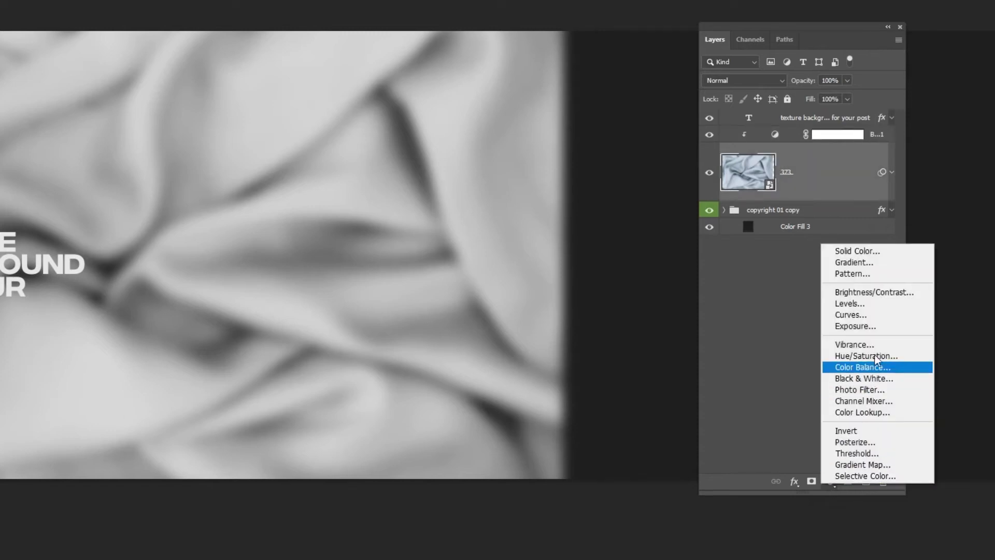
click(876, 251)
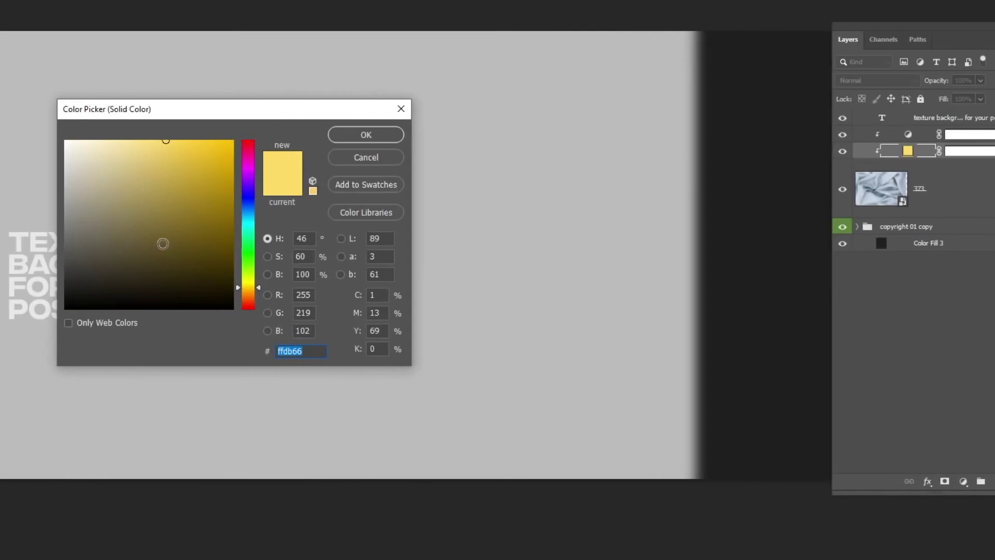
drag(84, 196, 60, 178)
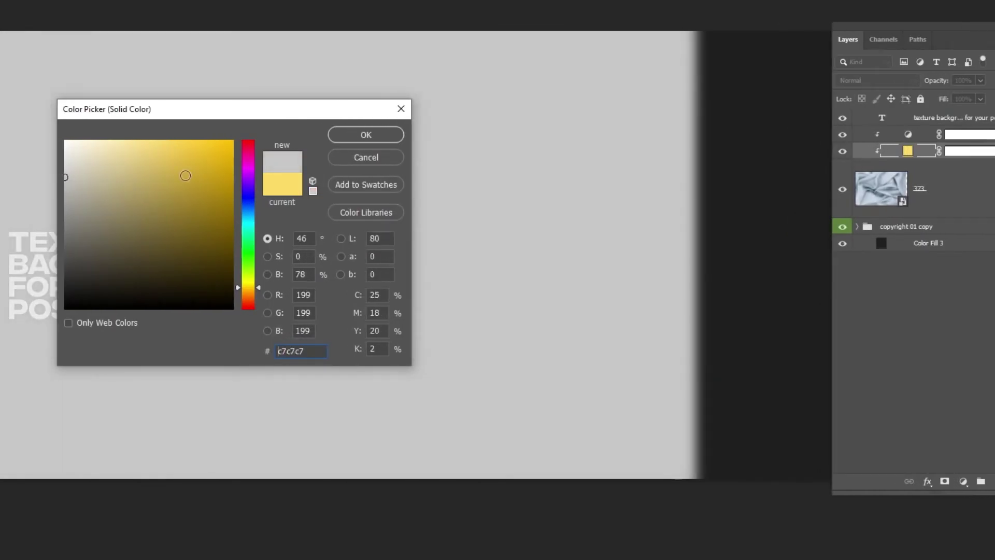
click(366, 136)
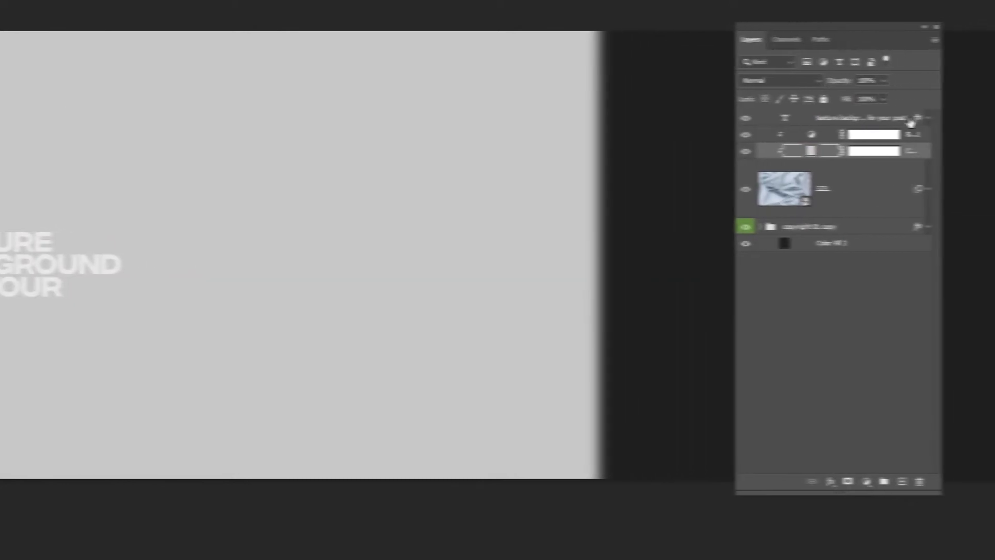
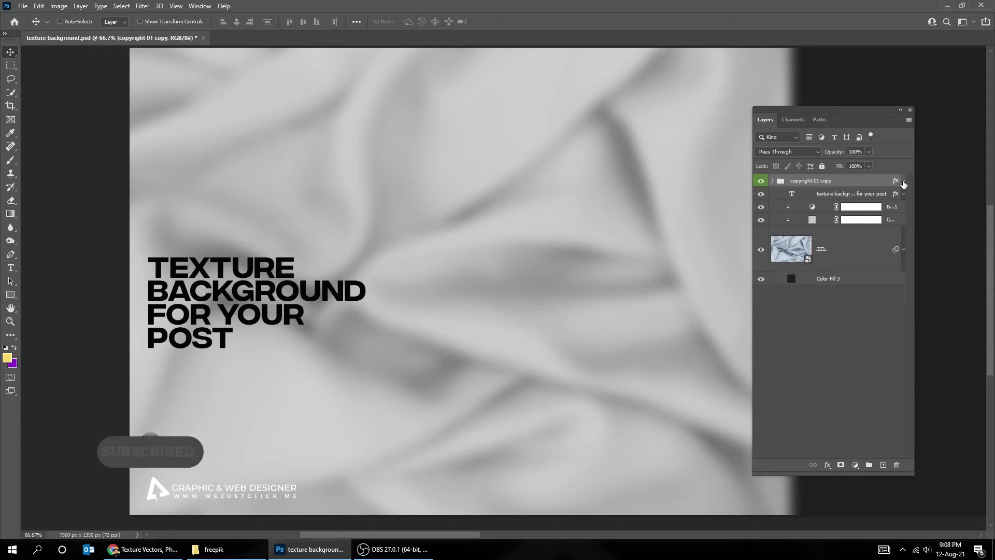
Change the Color Overlay of the copyright 01 copy group to near-black 010101.
click(905, 181)
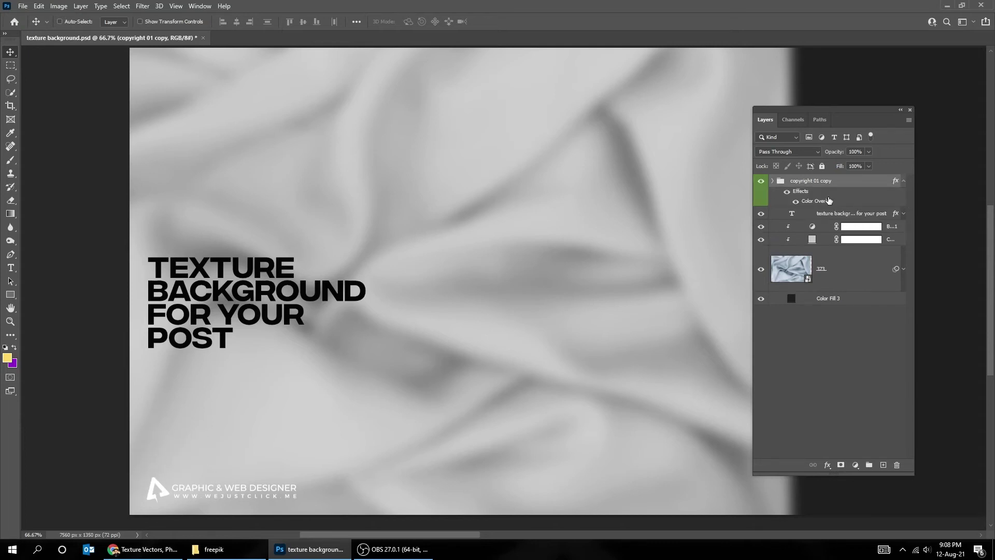
double_click(774, 203)
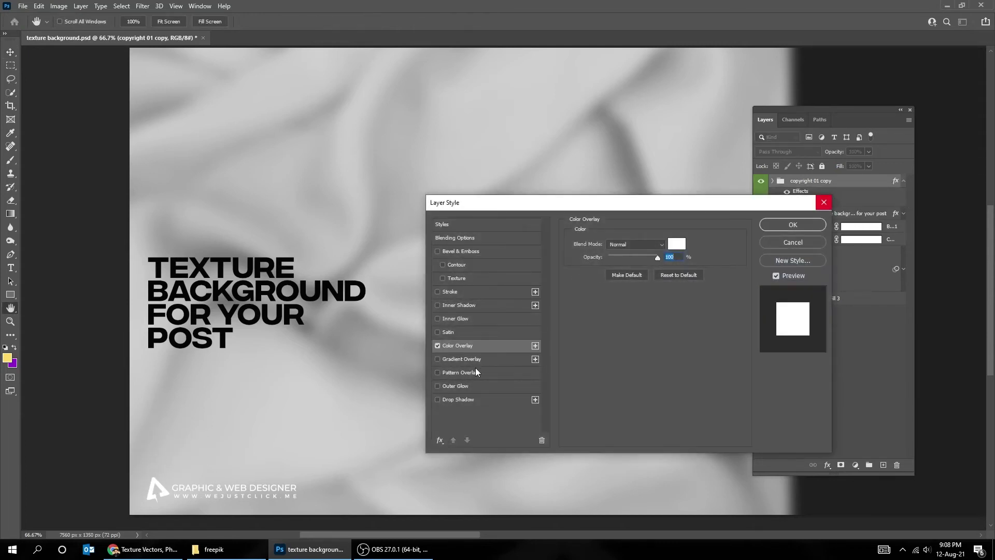
click(669, 246)
drag(236, 316, 154, 329)
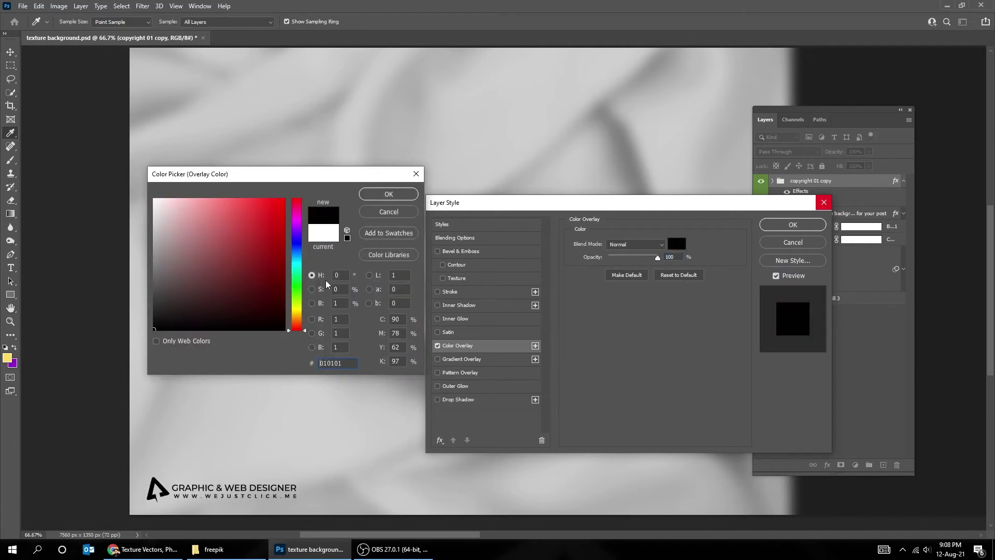
click(390, 196)
click(817, 226)
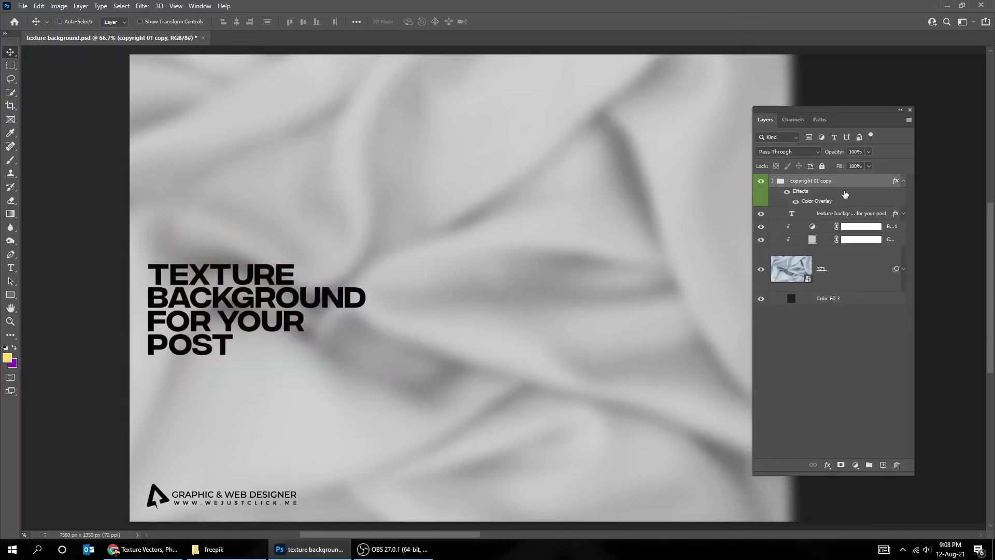
Delete fabric layer 373 together with its clipped Black & White adjustment and solid color fill.
click(879, 216)
click(883, 228)
shift+click(875, 291)
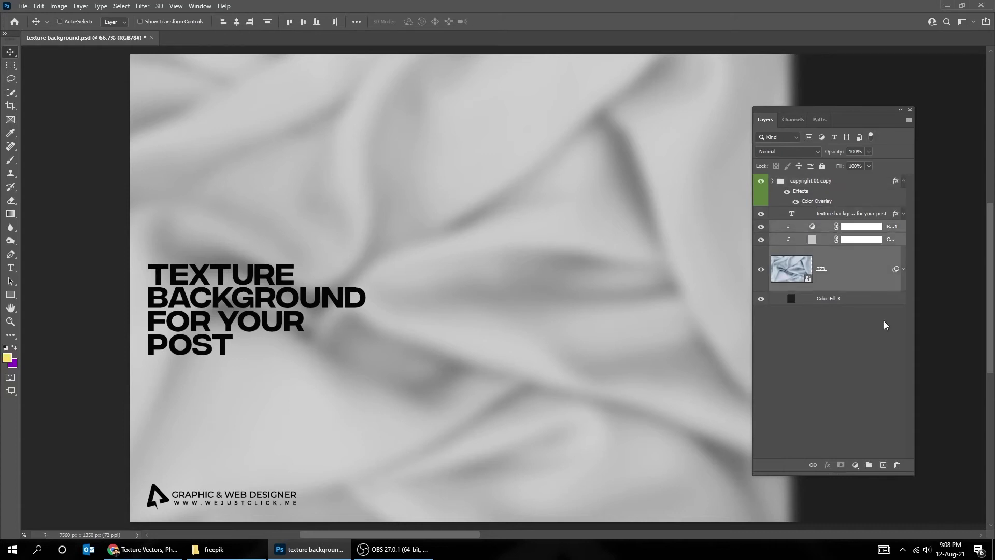
click(897, 466)
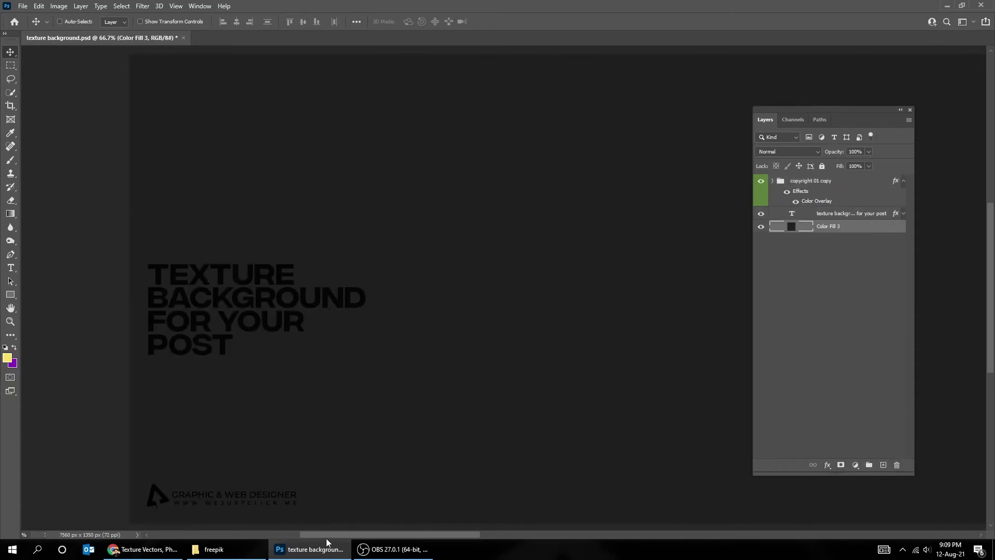
Switch to the freepik folder in File Explorer and place carbon fiber image 23631 into the Photoshop document.
click(209, 549)
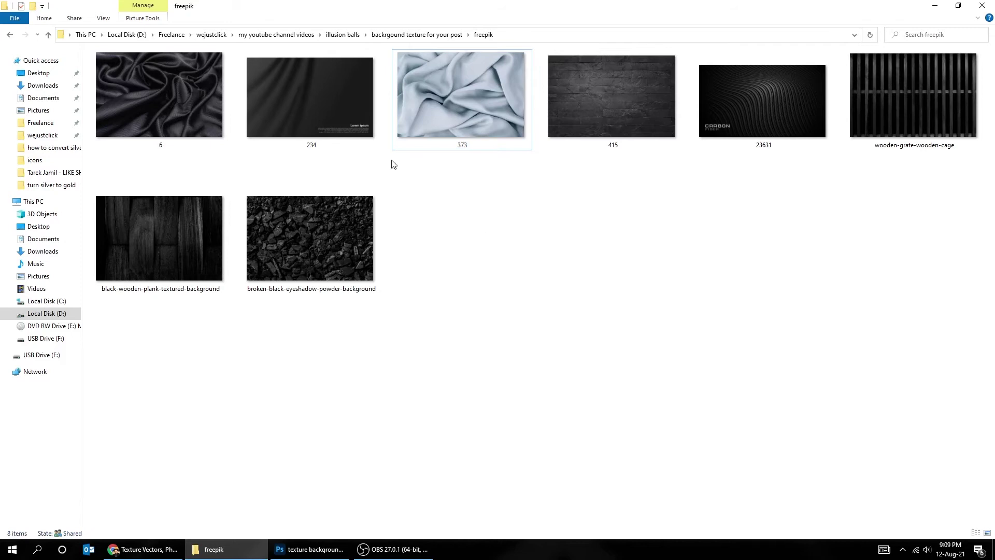
drag(331, 117, 378, 155)
drag(747, 116, 365, 395)
Enlarge the carbon fiber image to about 499% and position it so its caption falls outside the canvas.
key(ctrl+minus)
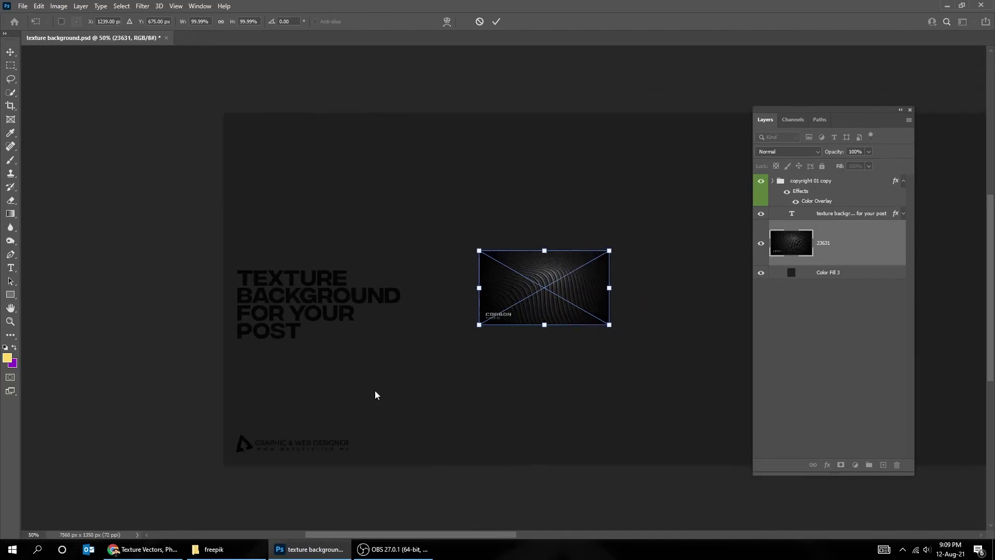
drag(610, 325, 855, 502)
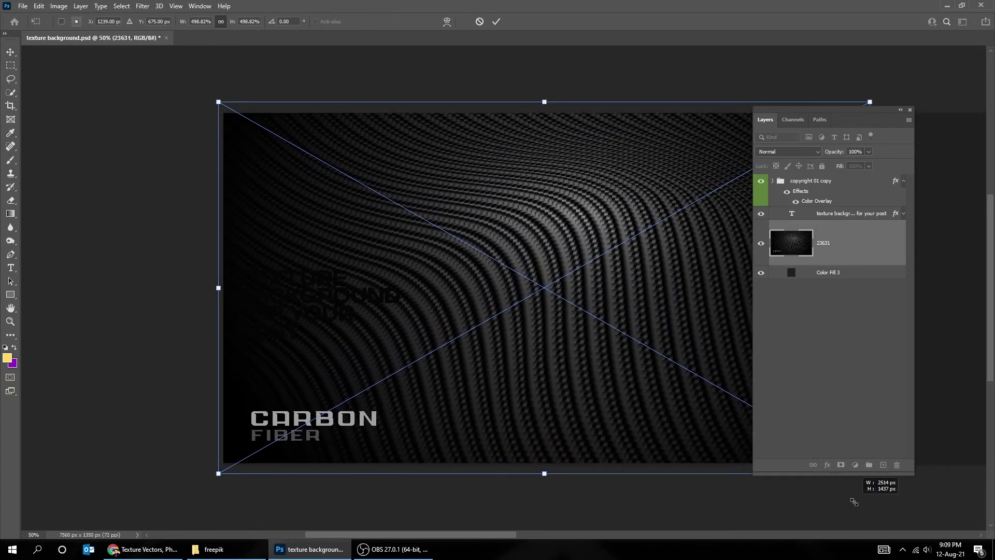
key(Return)
drag(663, 407, 492, 408)
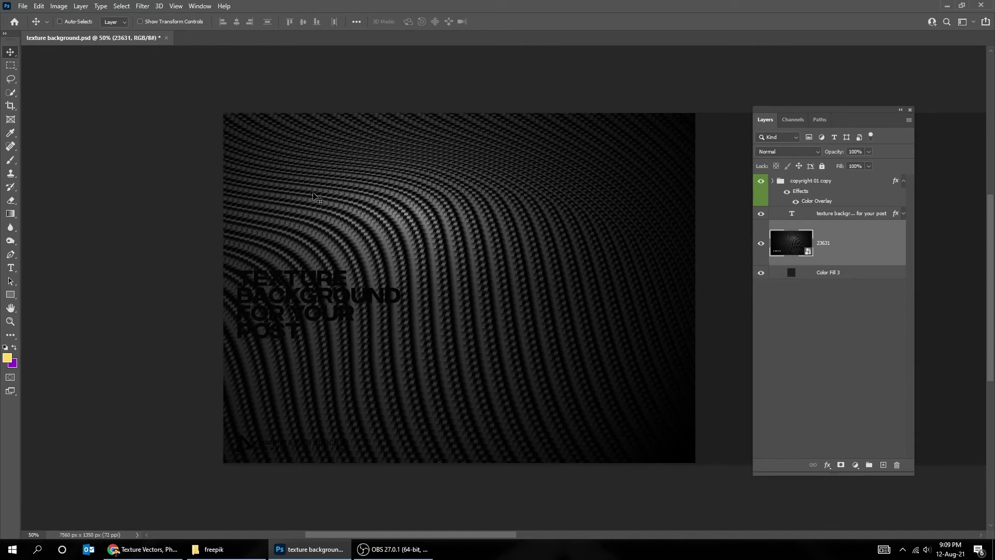
Apply a Gaussian Blur with a radius of 16.6 pixels to carbon fiber layer 23631.
click(142, 6)
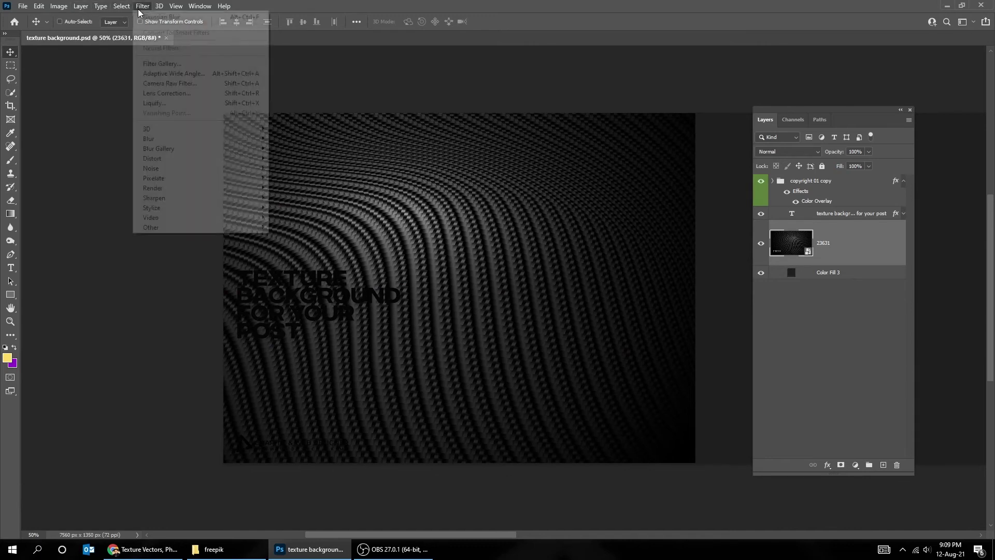
mouse_move(176, 139)
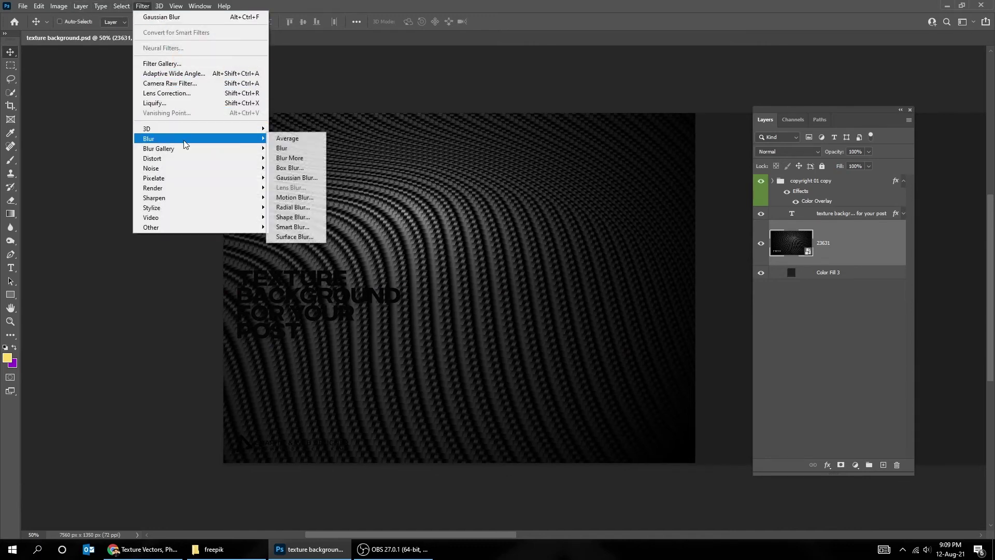
click(300, 178)
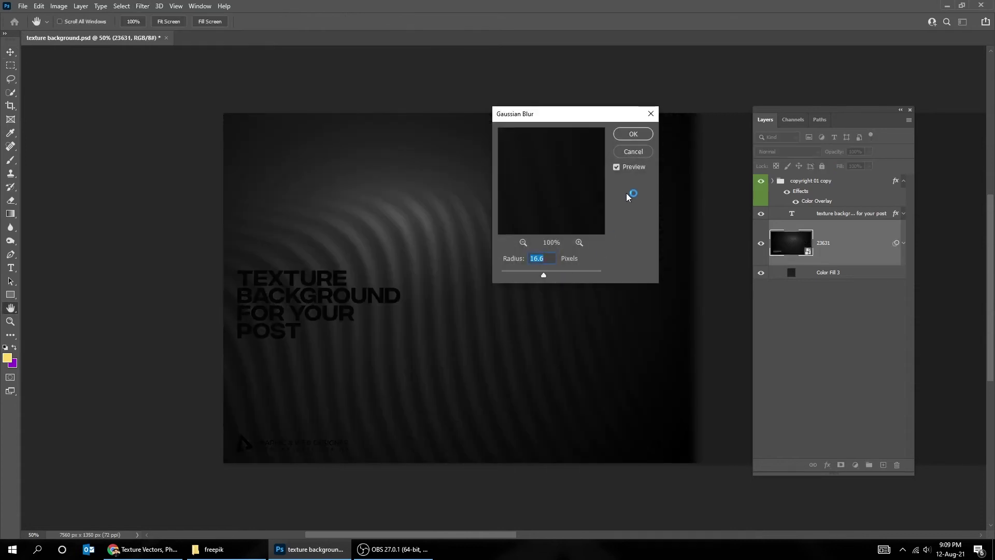
click(648, 136)
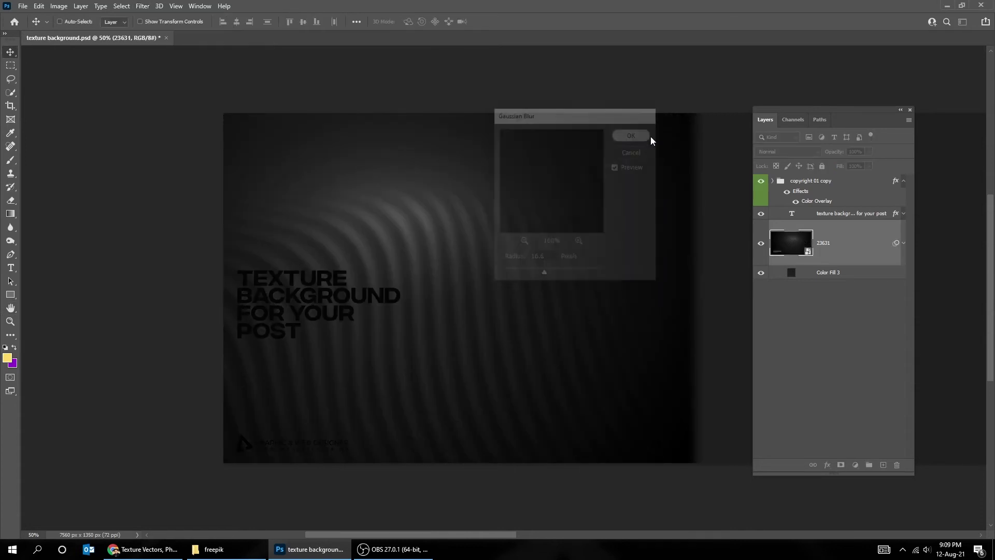
Set the title text color to white ffffff.
click(838, 214)
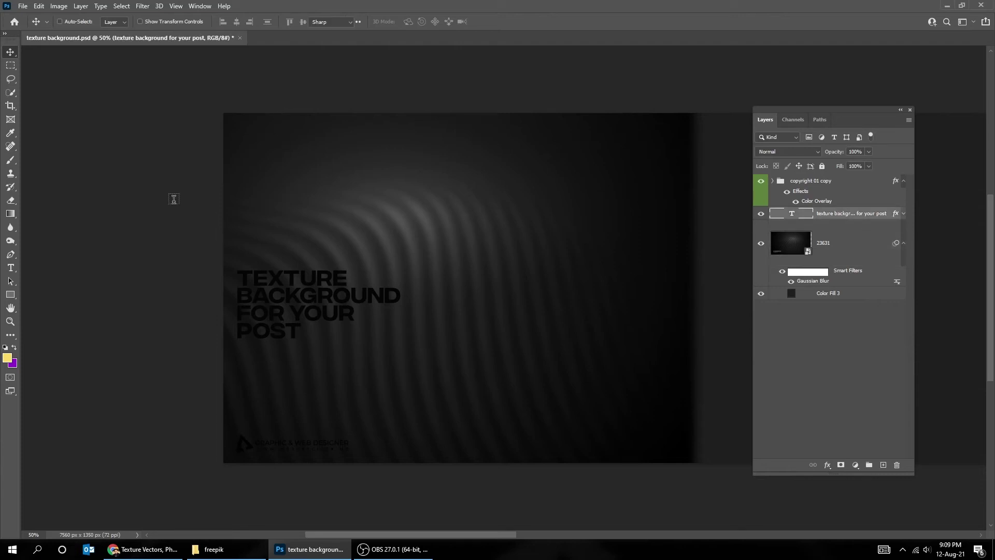
key(t)
click(414, 22)
text(ffffff)
click(361, 195)
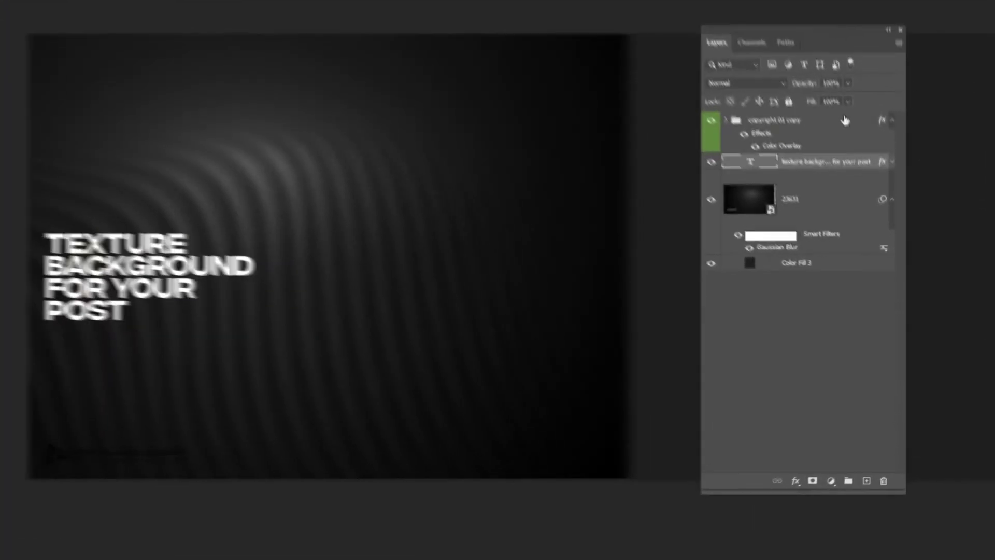
Change the Color Overlay of the copyright 01 copy group to white ffffff.
click(867, 184)
click(794, 481)
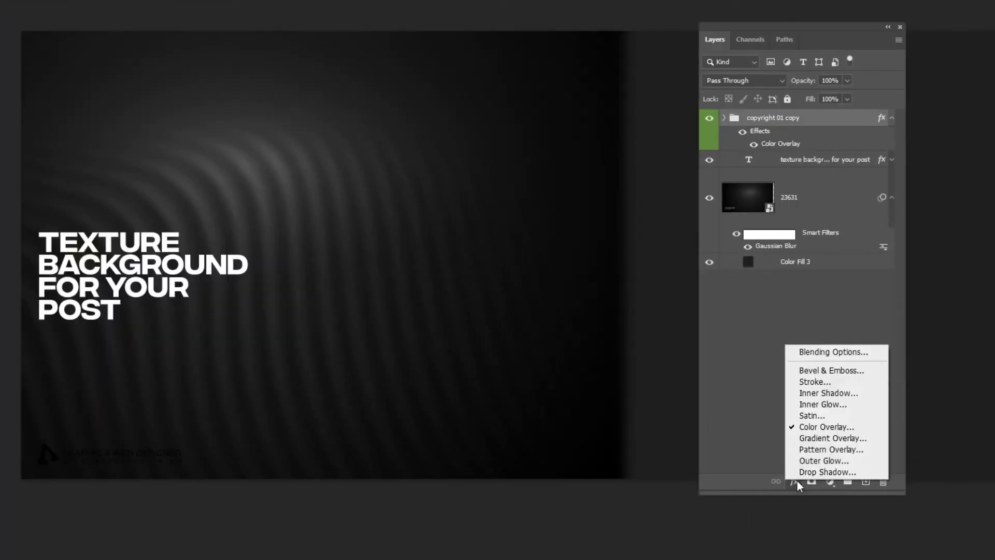
click(776, 143)
double_click(776, 143)
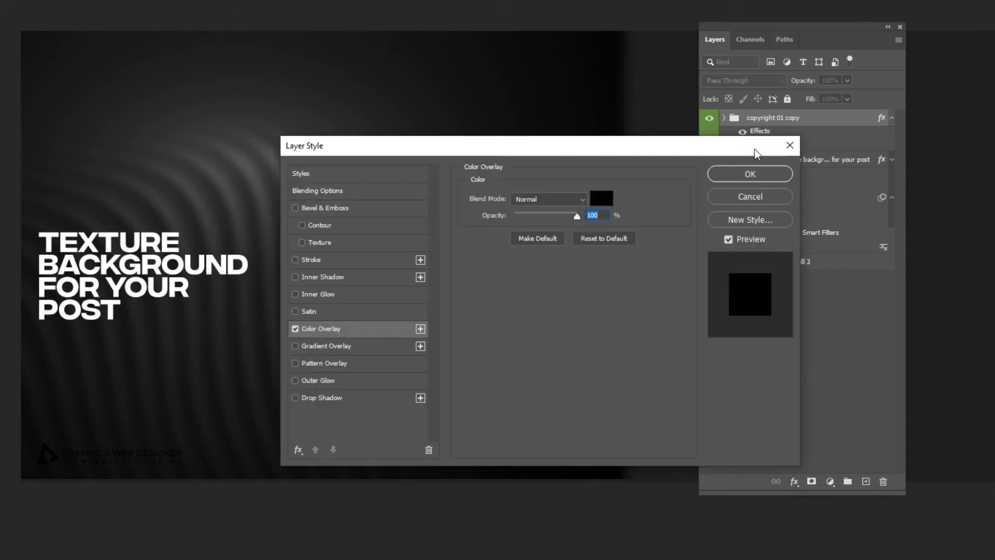
click(601, 198)
text(ffffff)
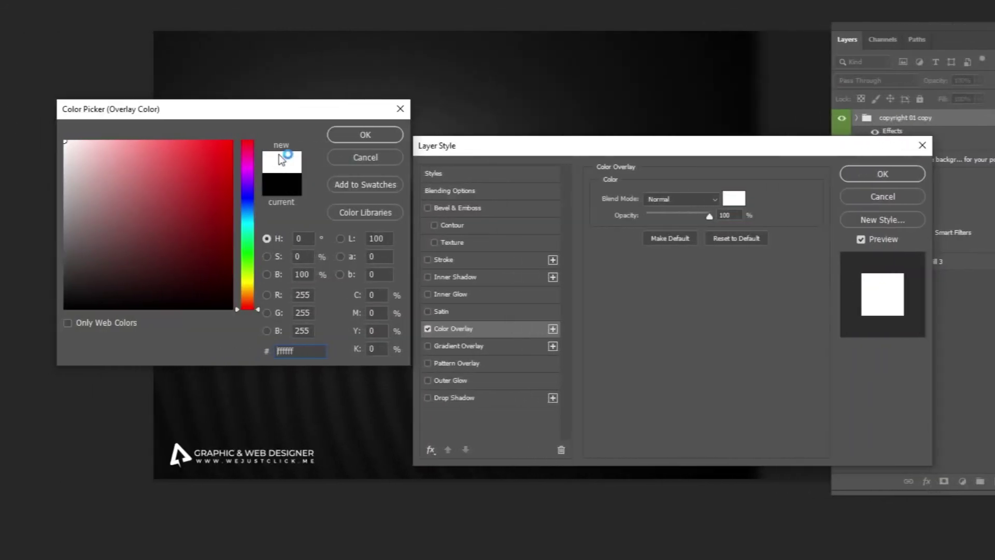
click(350, 139)
click(875, 176)
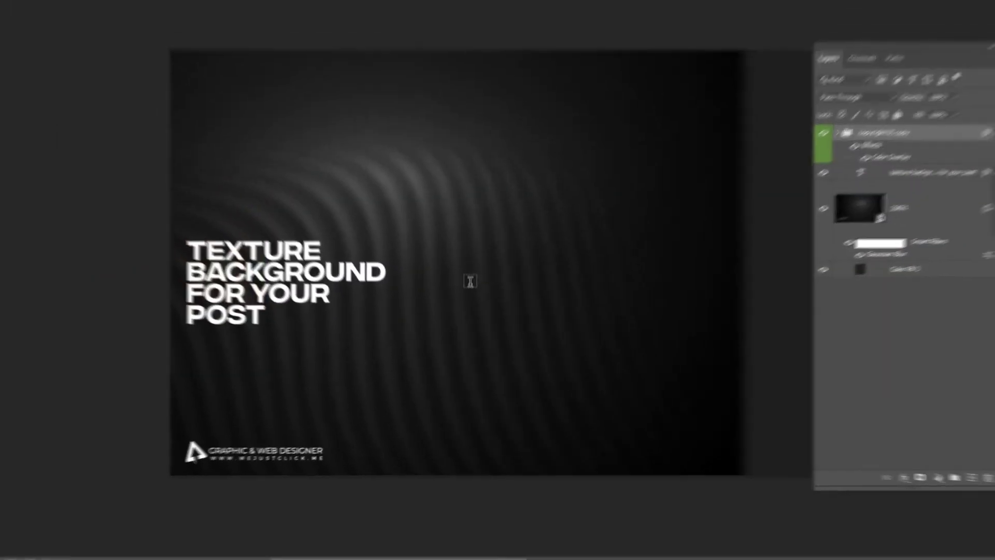
Collapse the smart filter list of carbon fiber layer 23631 and delete the layer with its mask.
key(ctrl+plus)
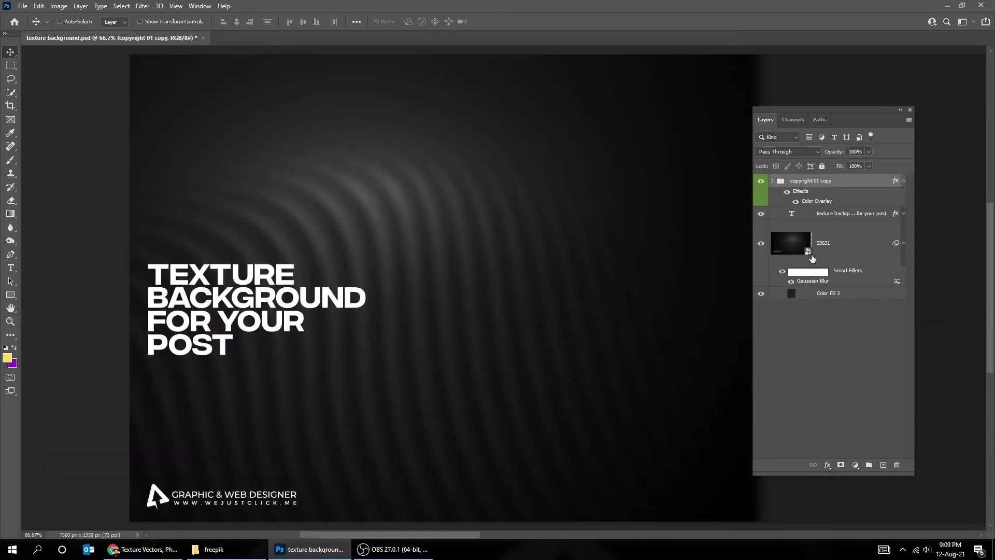
click(839, 243)
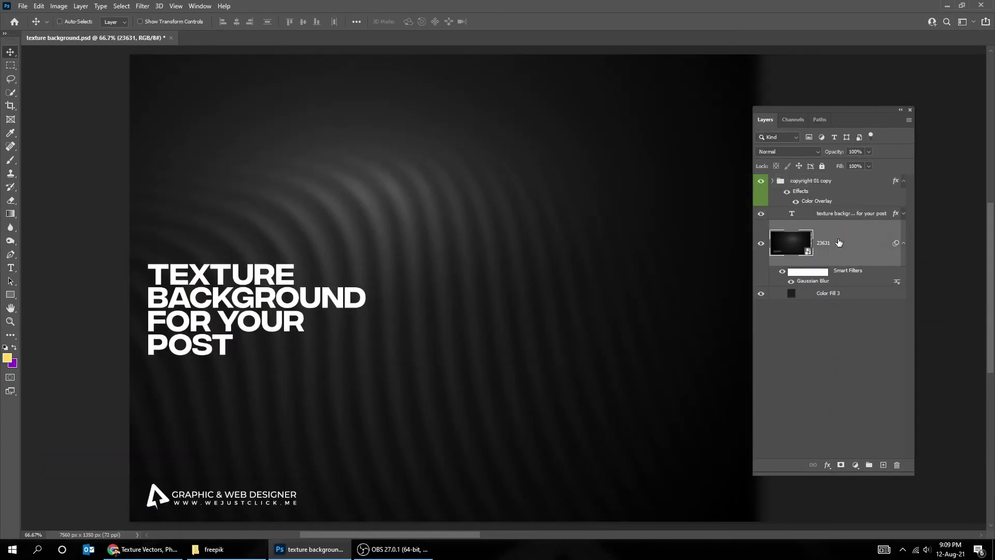
click(904, 245)
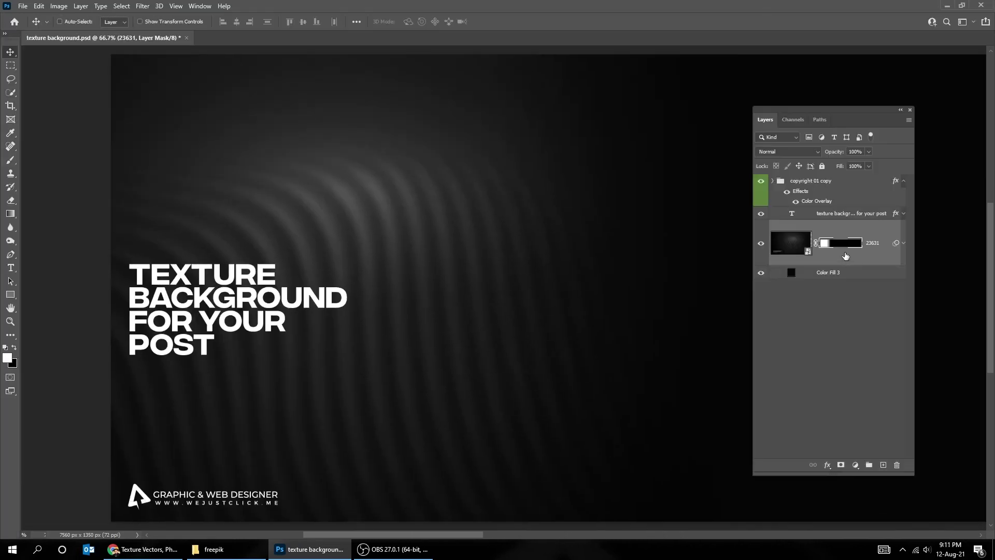
key(ctrl+2)
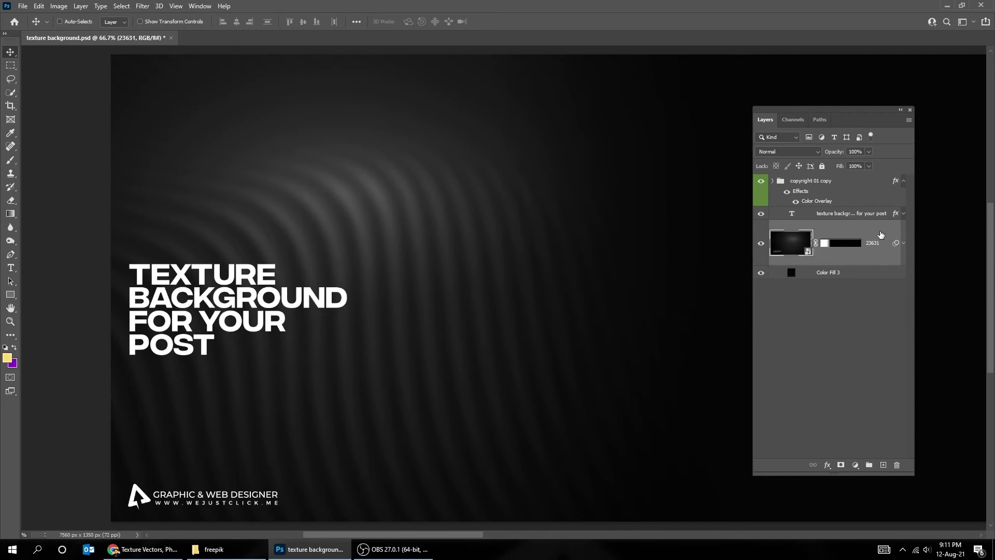
click(897, 465)
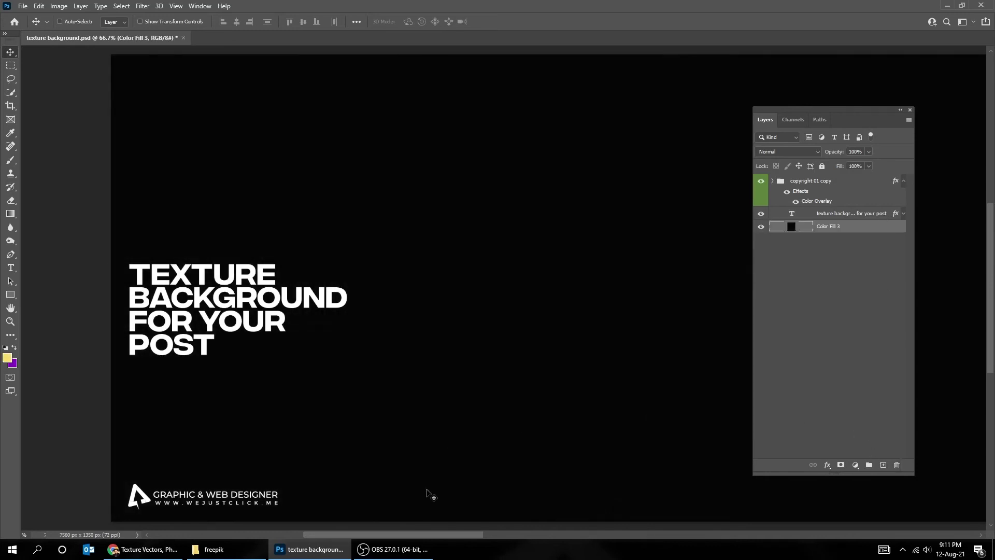
Place image 415 from the freepik folder above Color Fill 3, scale it to about 194%, and align it with the canvas's left edge.
click(241, 549)
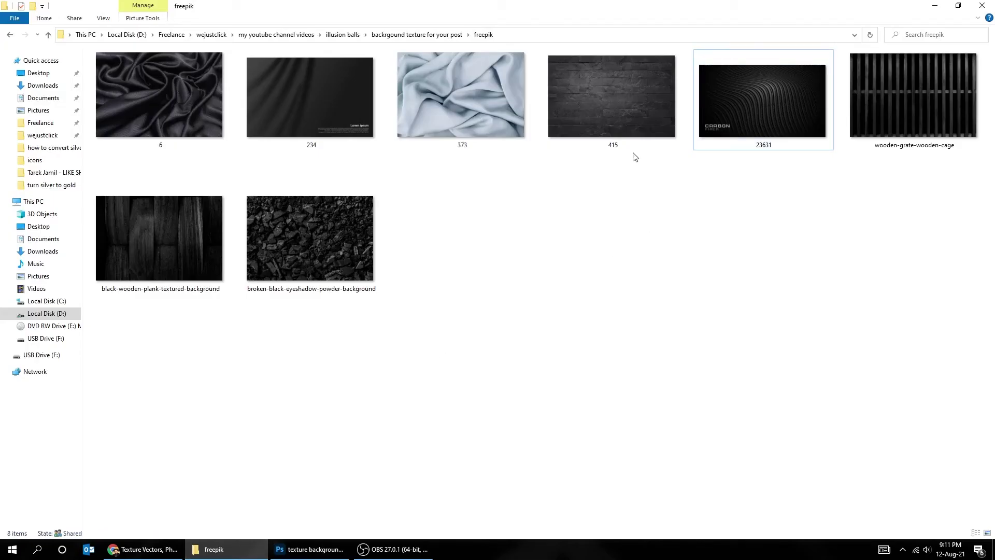
drag(618, 116, 361, 369)
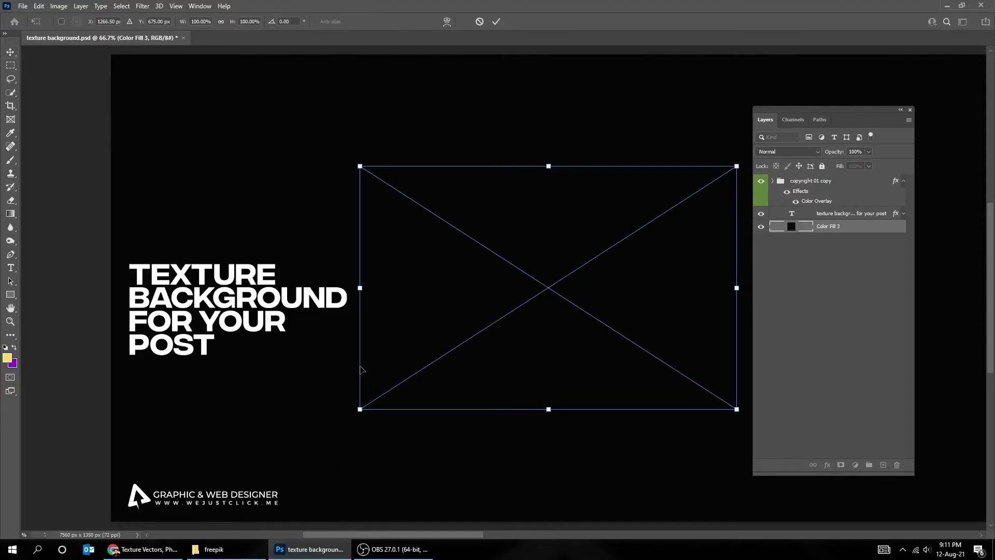
key(ctrl+minus)
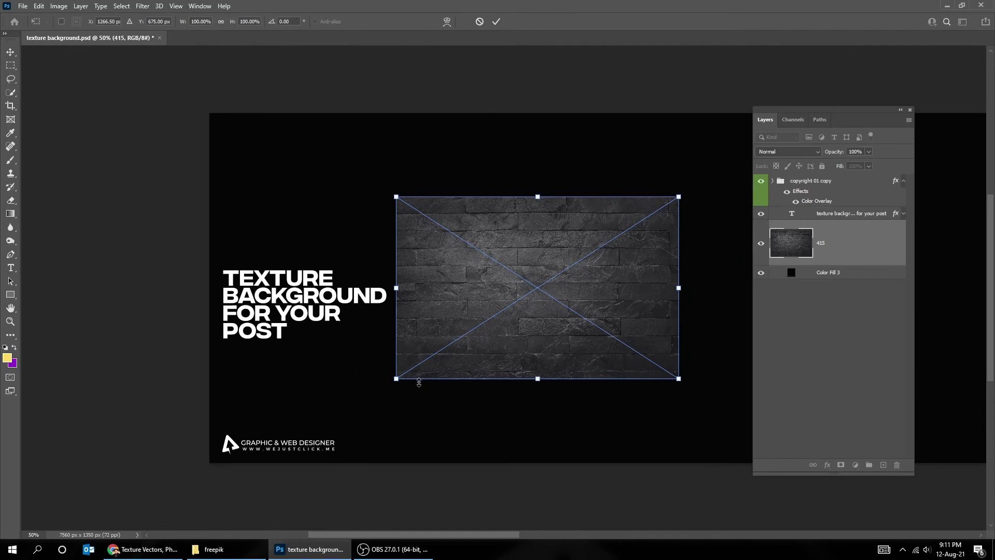
drag(398, 381, 255, 454)
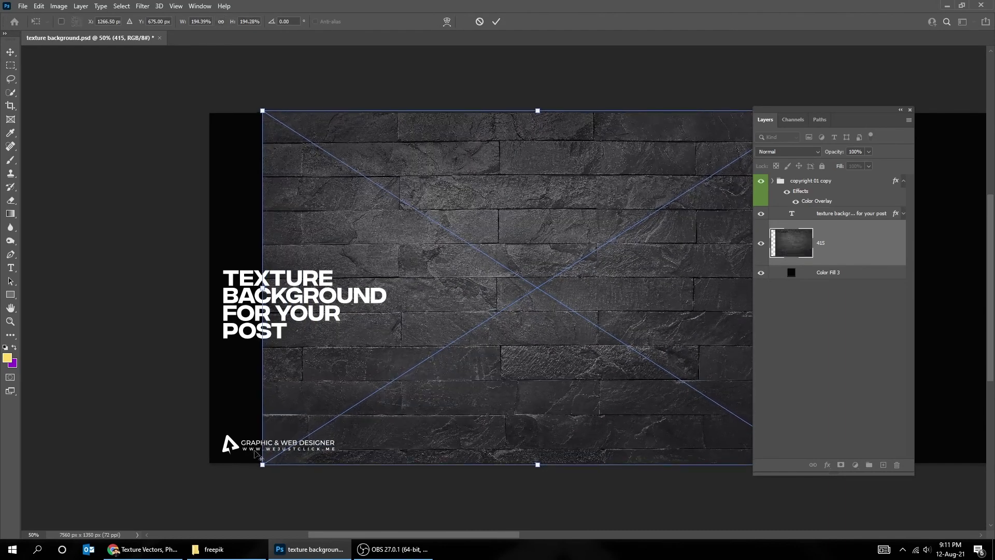
key(Return)
drag(469, 395, 410, 397)
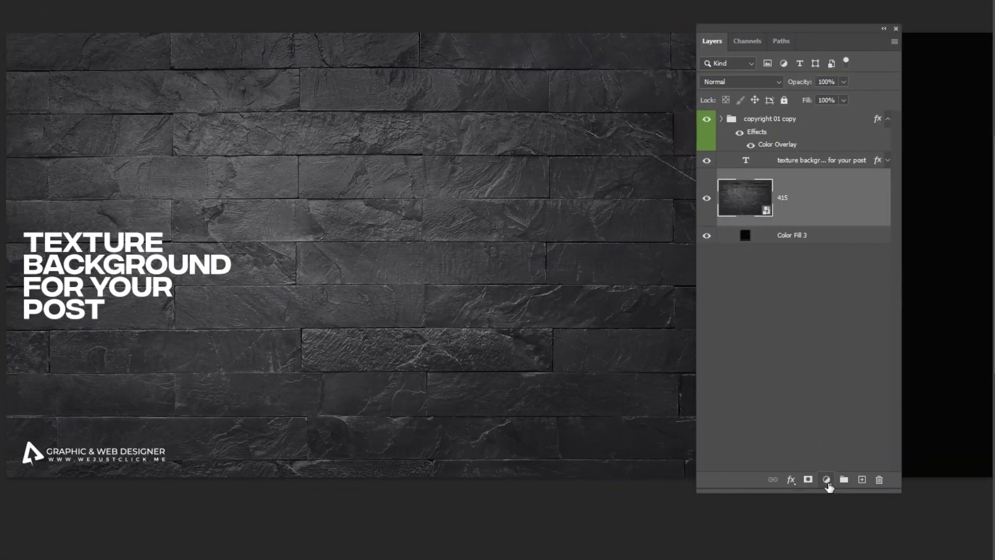
Add a black 000000 solid color fill layer above layer 415 and set its fill to 62%.
click(855, 465)
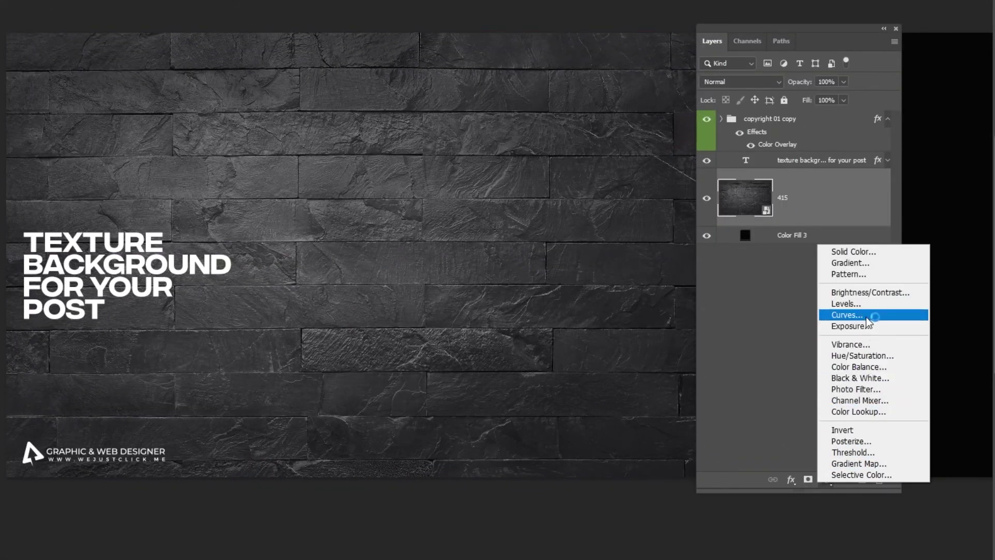
click(854, 252)
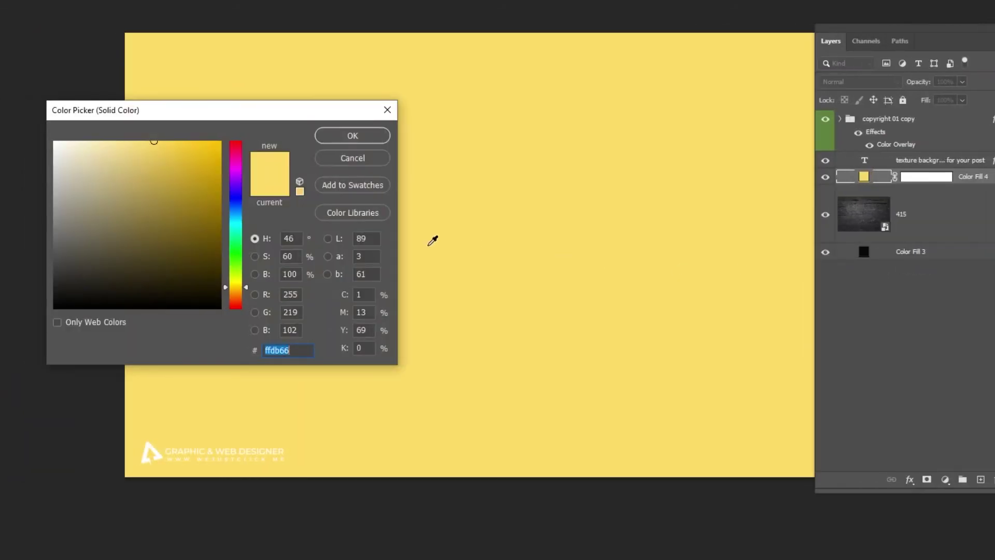
drag(173, 265, 39, 313)
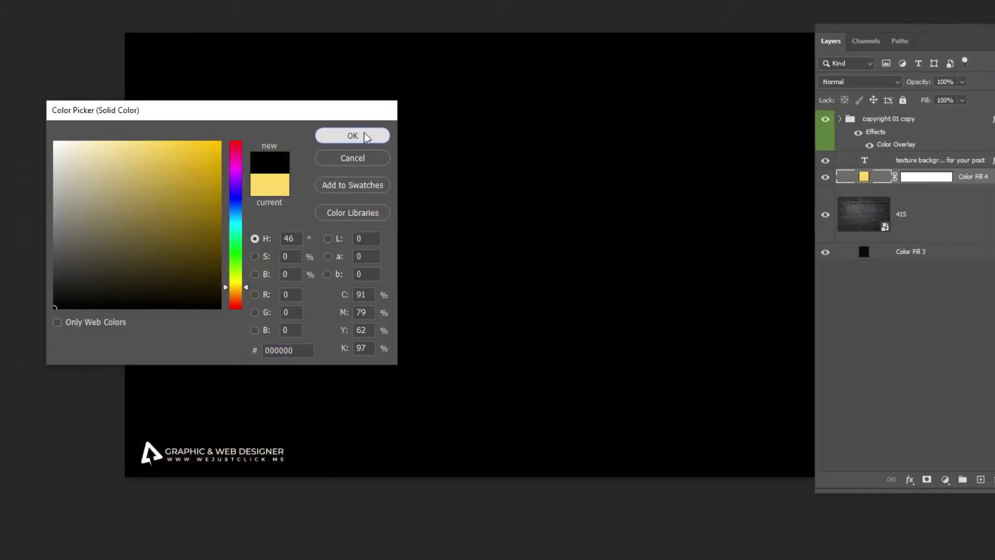
click(352, 135)
click(865, 100)
drag(868, 115, 843, 118)
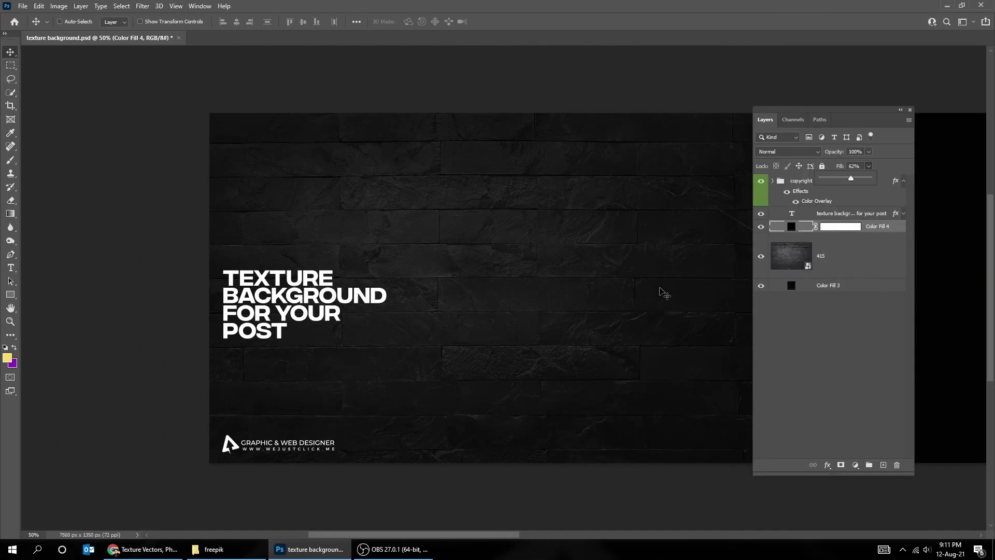
key(ctrl+plus)
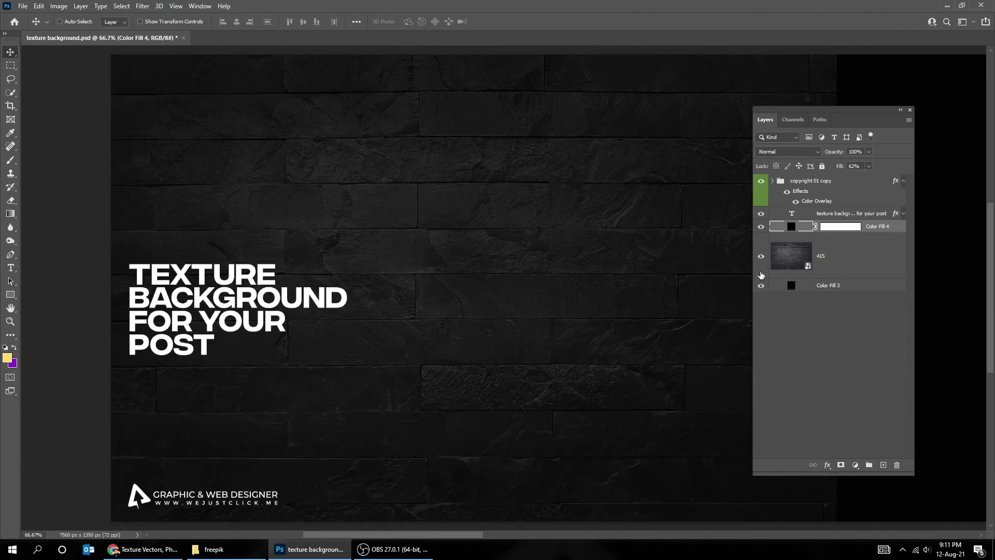
Apply a Gaussian Blur with a radius of 5.4 pixels to layer 415 and collapse its smart filter list.
click(843, 256)
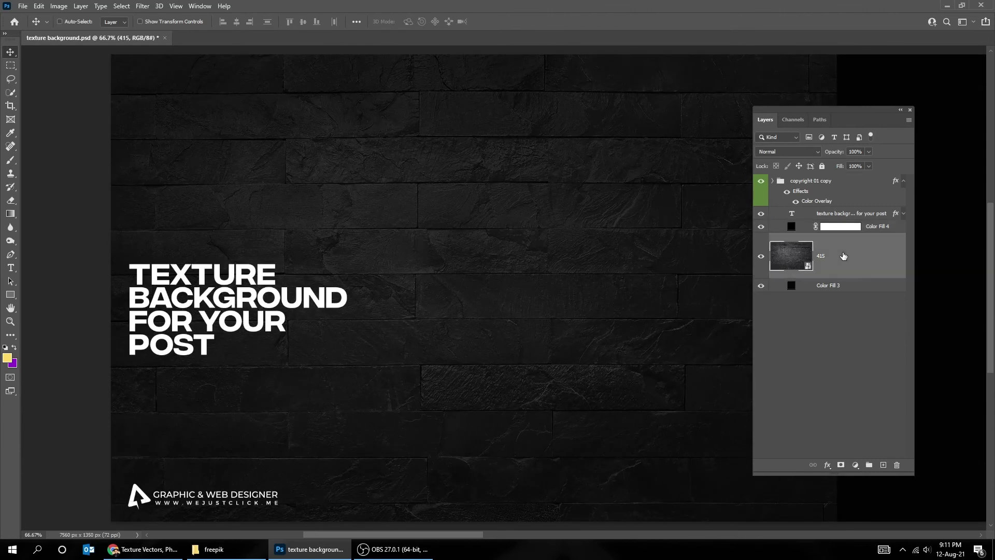
click(140, 7)
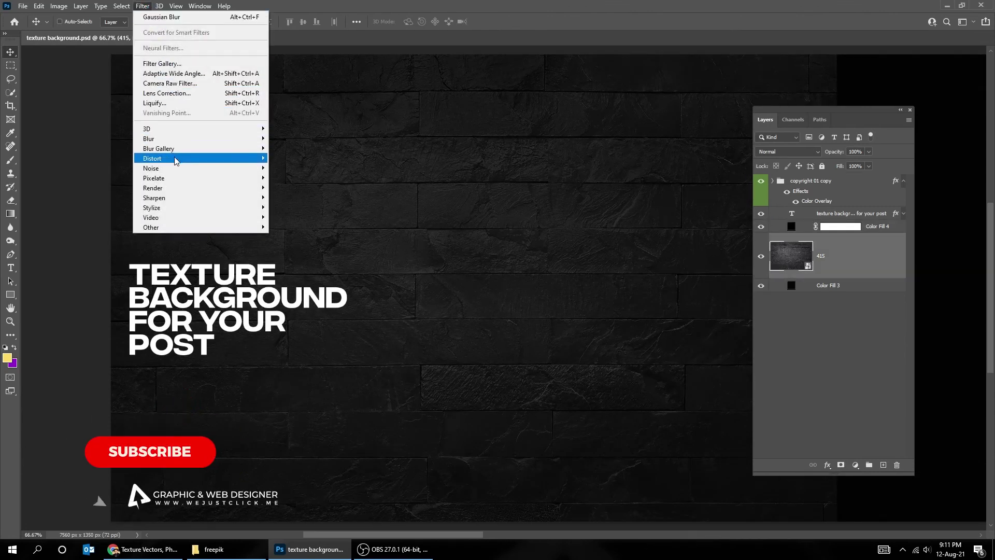
mouse_move(178, 144)
click(295, 177)
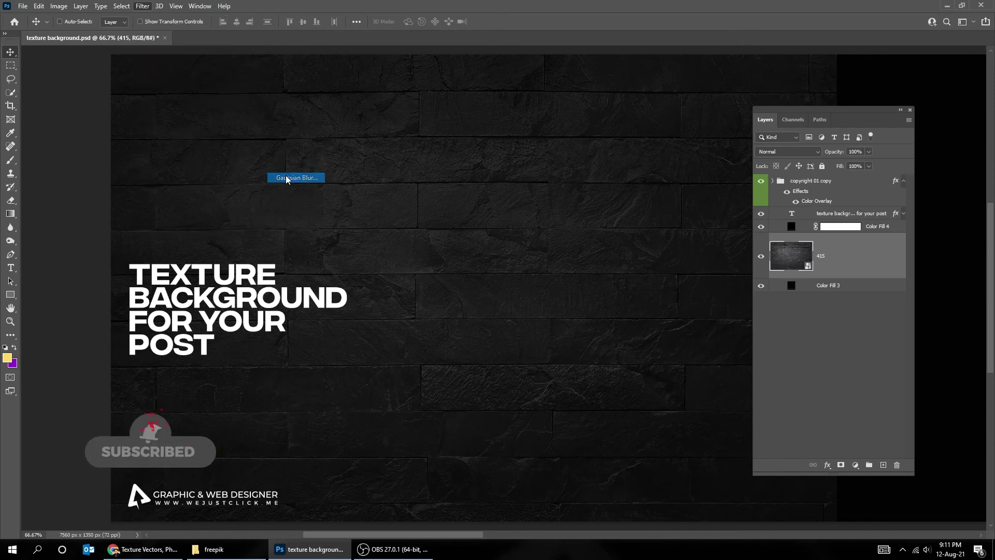
drag(537, 271, 525, 273)
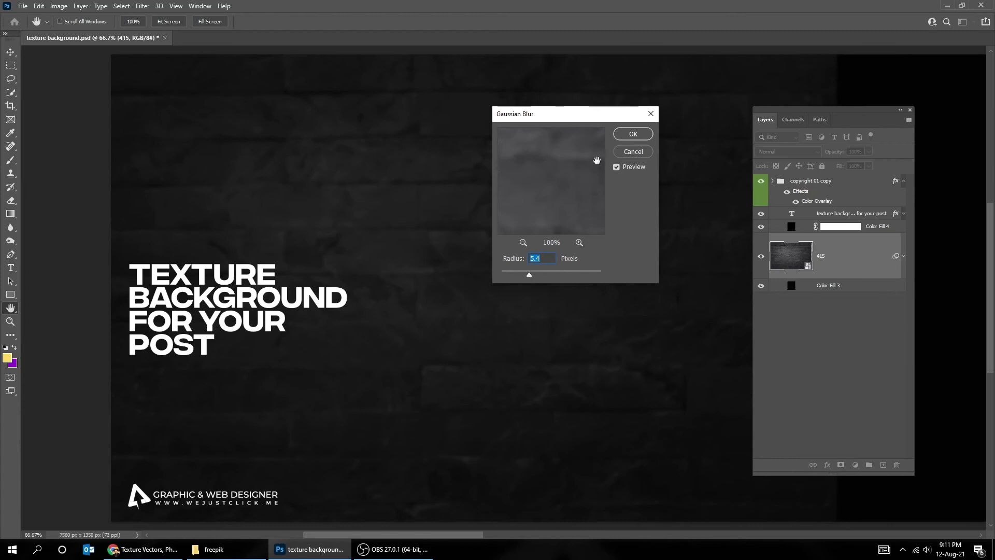
click(630, 135)
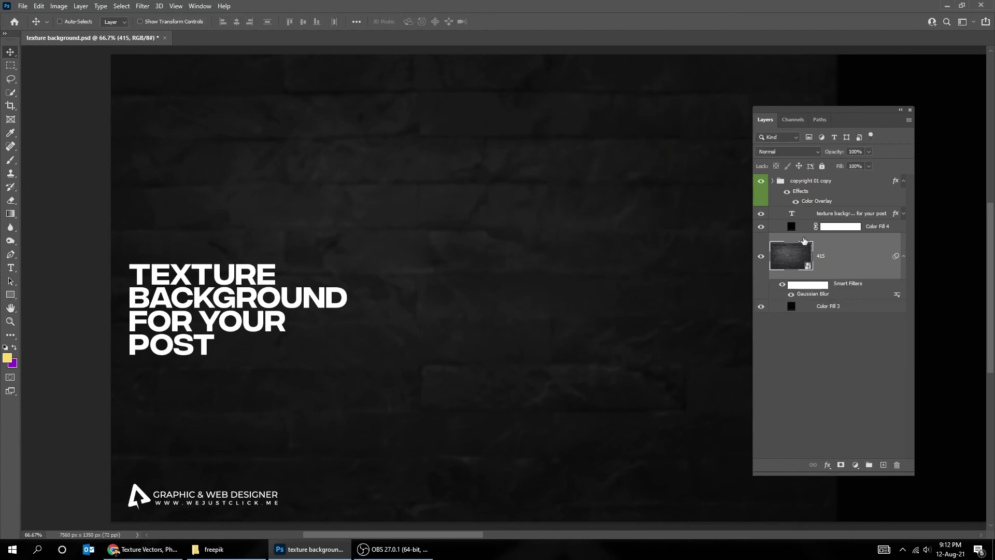
click(905, 257)
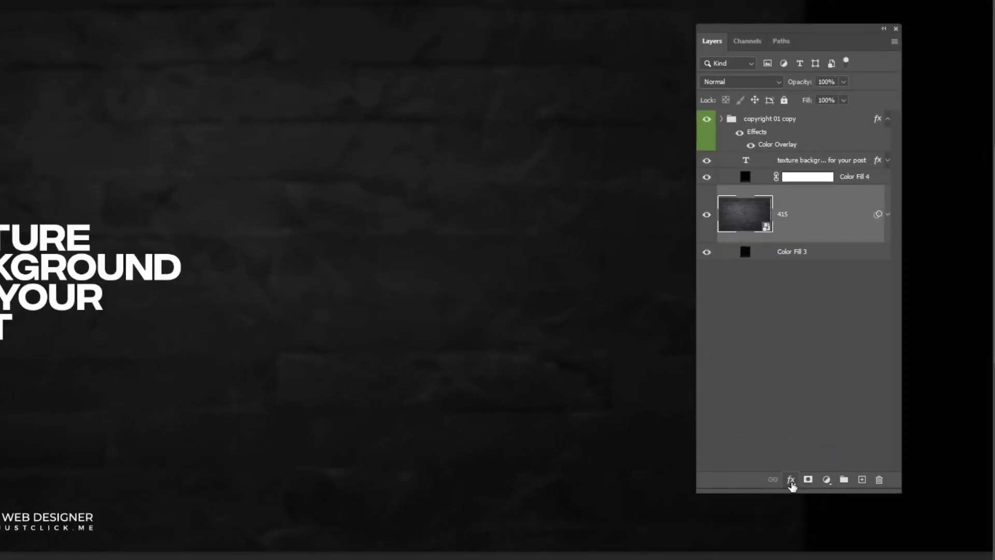
Add a linear black-to-white Gradient Overlay to layer 415 with Overlay blend mode, 100% opacity and a 90° angle, leaving it unreversed.
click(791, 479)
click(809, 442)
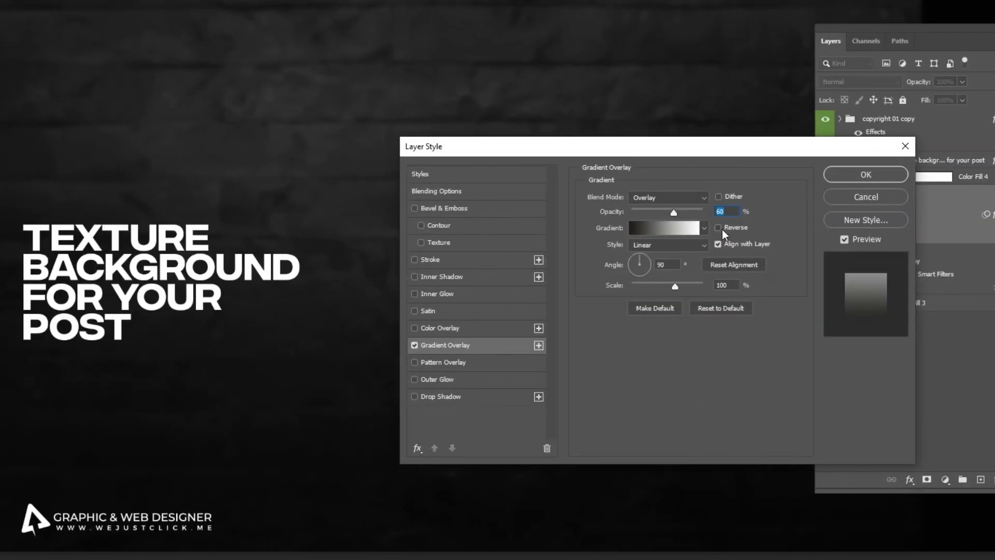
drag(680, 211, 698, 211)
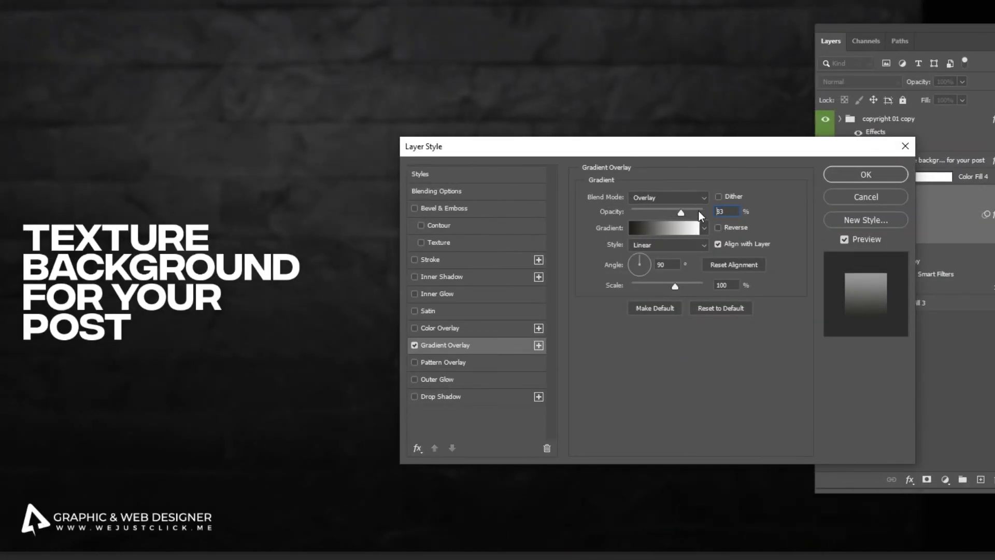
click(683, 198)
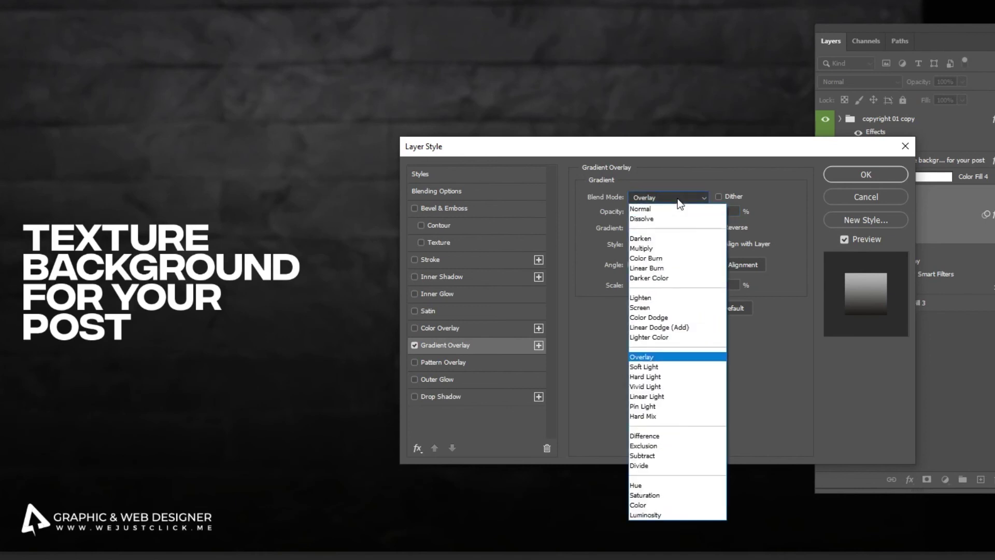
click(662, 357)
drag(533, 155, 543, 151)
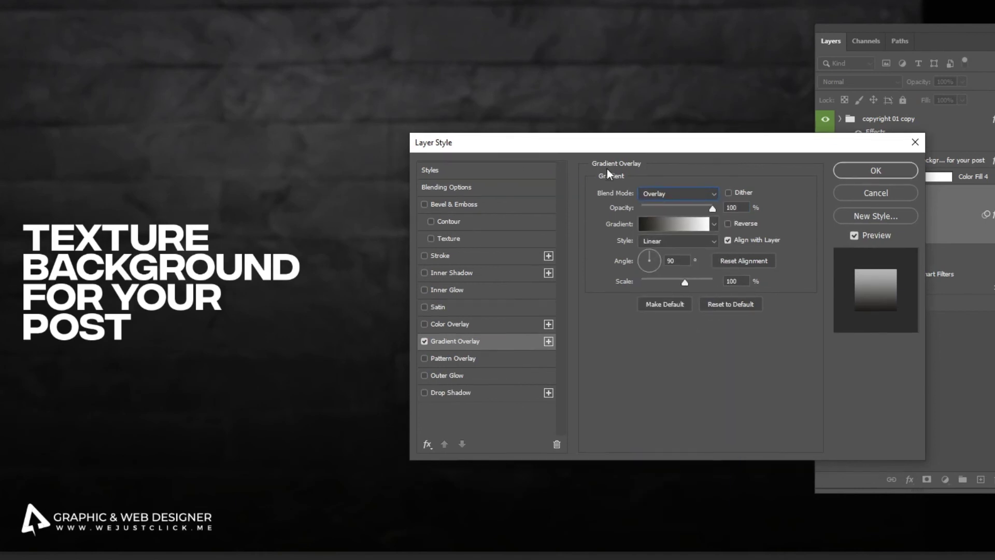
click(728, 224)
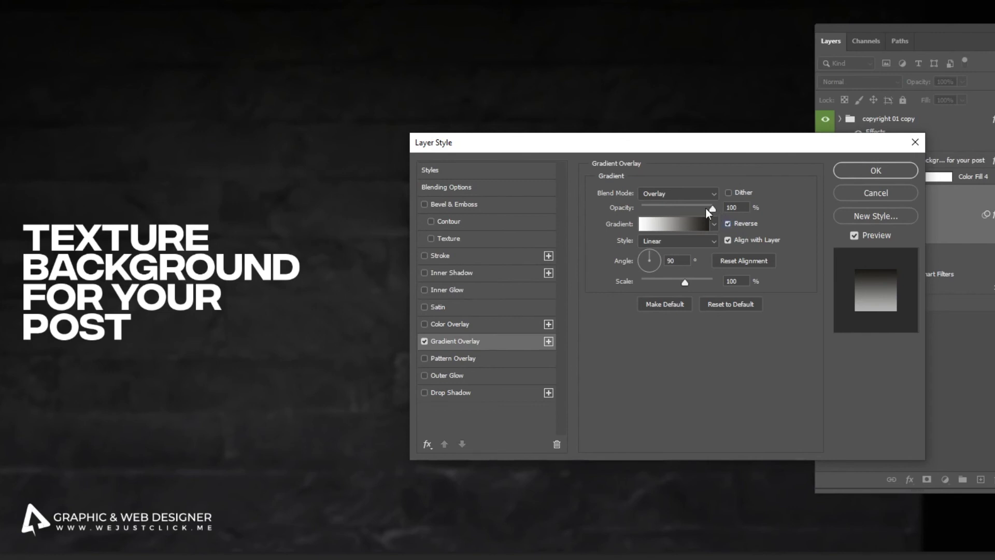
click(728, 224)
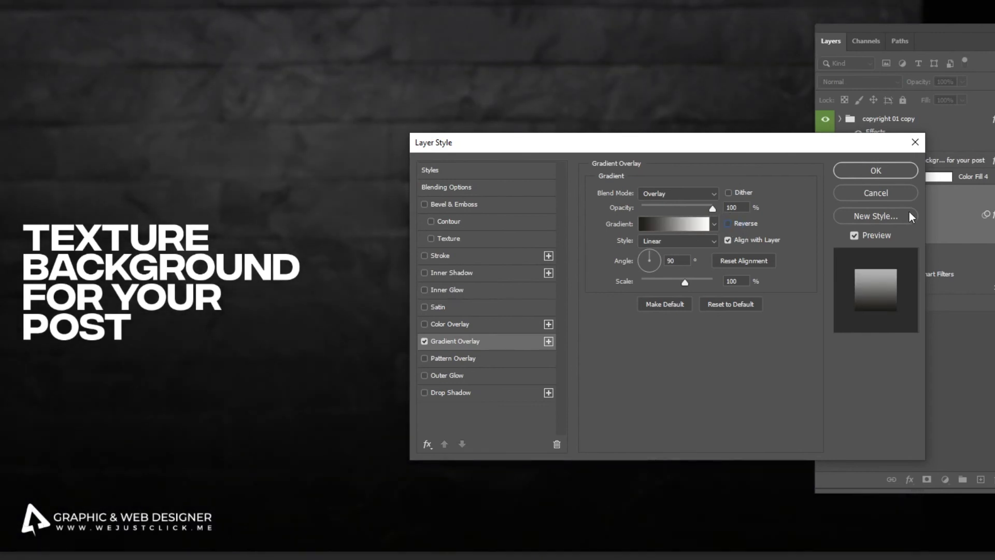
click(875, 171)
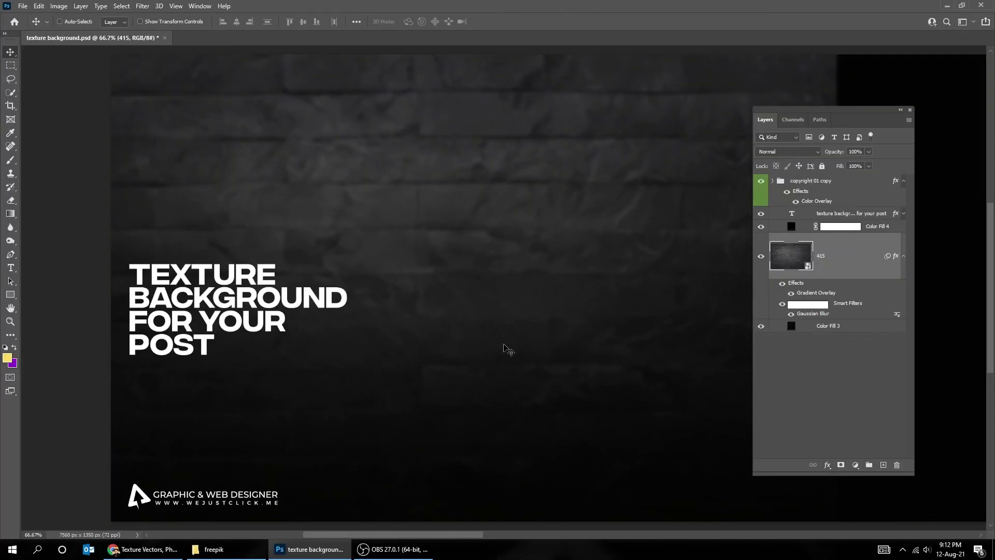
Hide the panels, duplicate layer 415, and move the copy to the right of the original brick wall.
key(Tab)
key(Tab)
key(Tab)
key(ctrl+j)
mouse_move(550, 311)
mouse_down()
mouse_move(527, 311)
mouse_move(853, 309)
mouse_move(493, 302)
mouse_move(611, 306)
mouse_move(552, 310)
mouse_up()
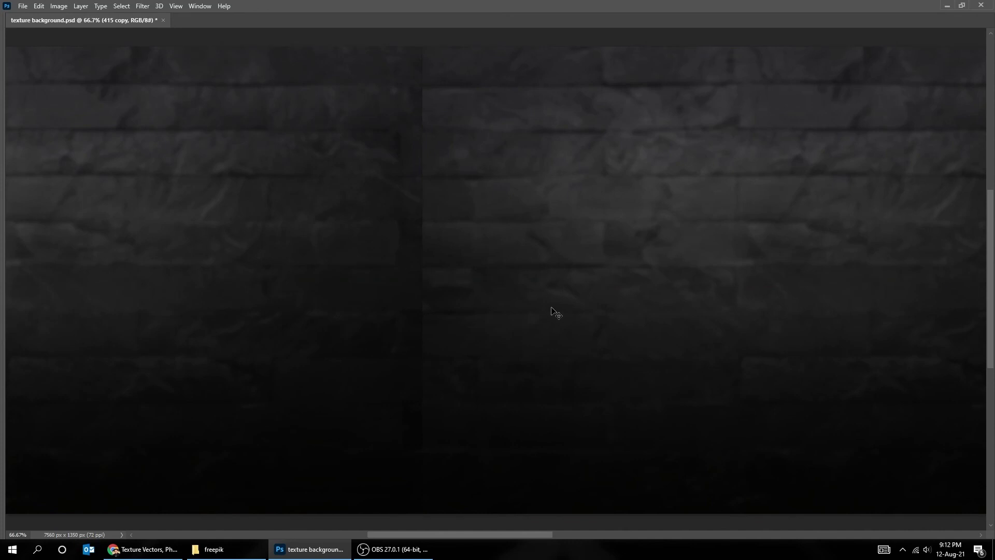
Flip the brick wall copy horizontally and adjust its position so it meets the original's edge.
click(40, 6)
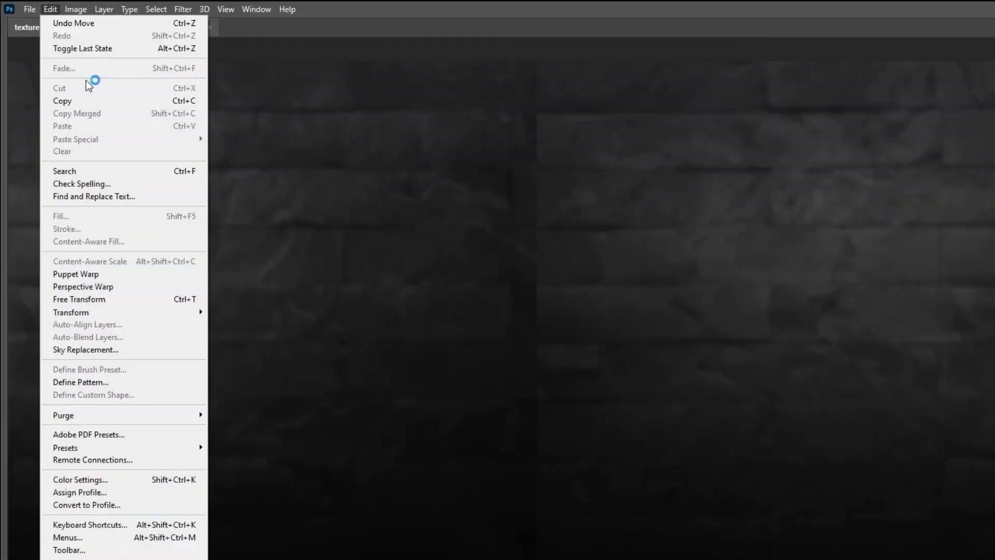
mouse_move(124, 313)
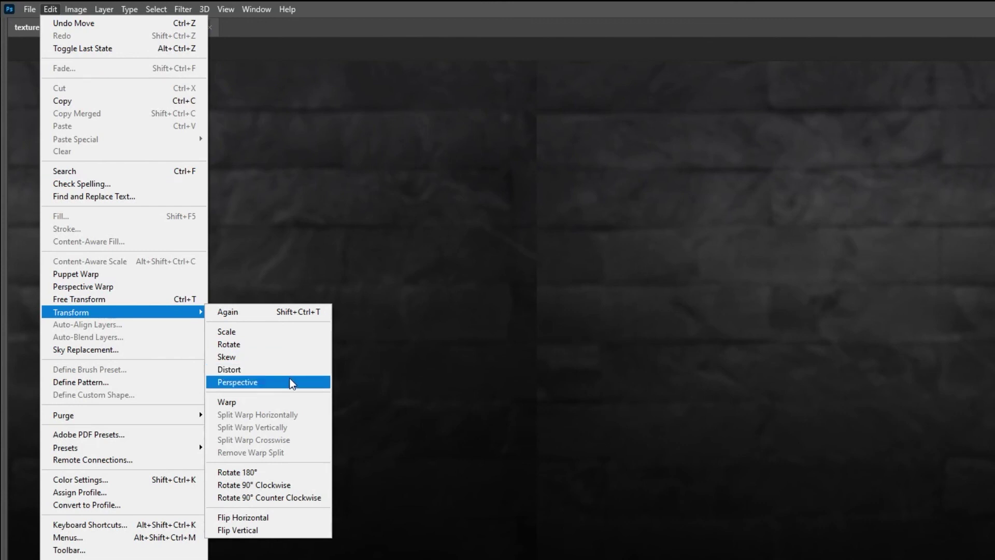
click(311, 518)
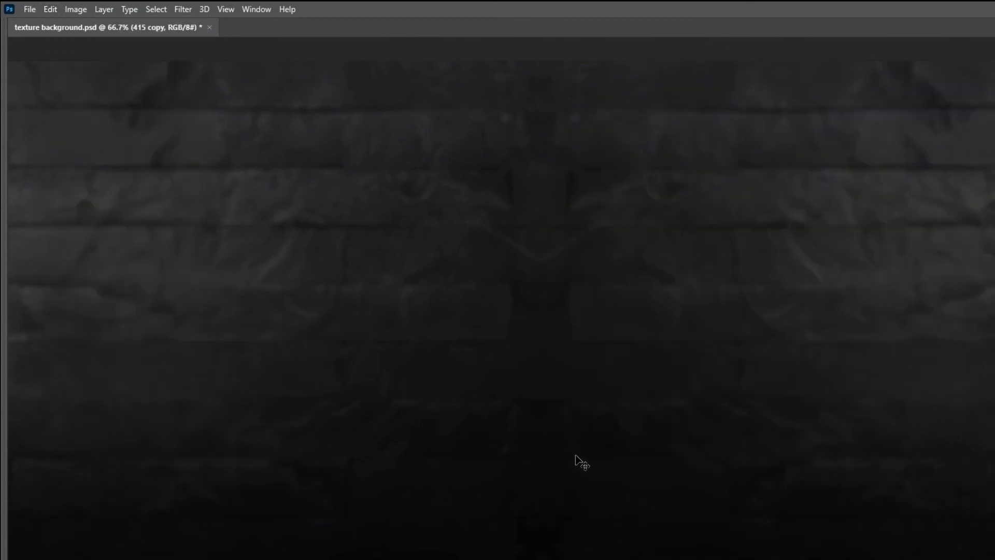
drag(646, 437, 639, 438)
drag(499, 338, 500, 338)
Show the guides, duplicate the title text about 1079 px to the right onto the second slide's margin guide, and hide the guides.
key(ctrl+minus)
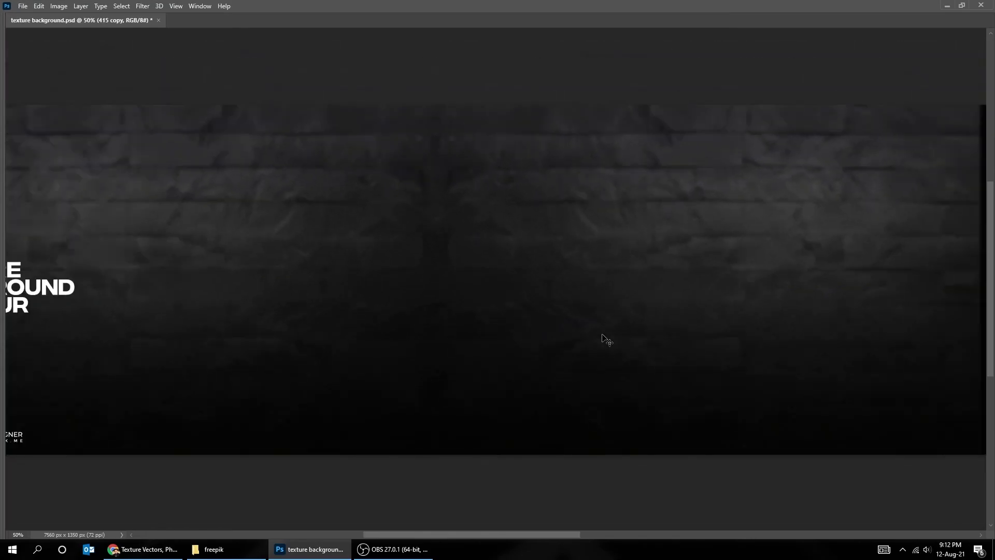
key(ctrl+semicolon)
key(ctrl+minus)
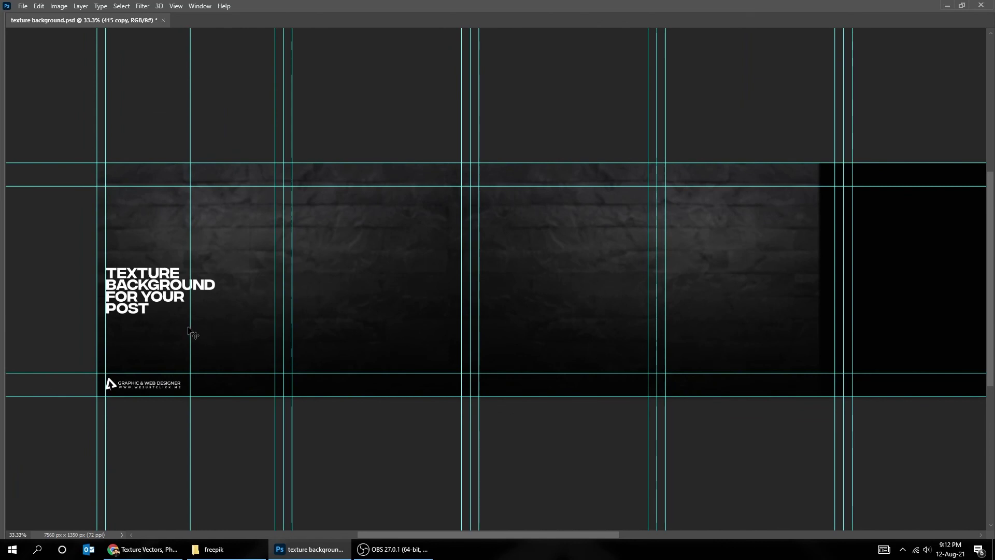
drag(191, 327, 3, 306)
key(ctrl+plus)
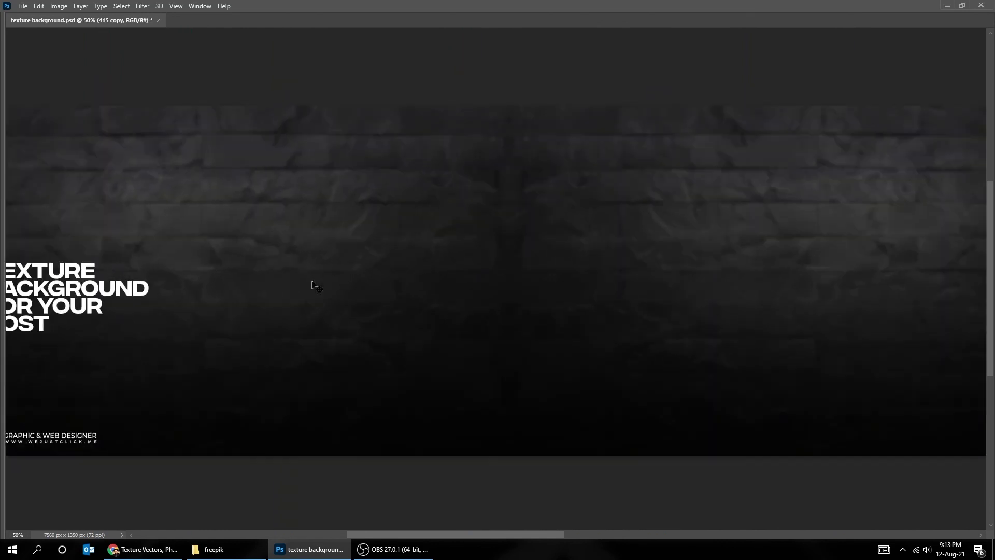
right_click(268, 306)
click(311, 313)
drag(311, 313, 590, 314)
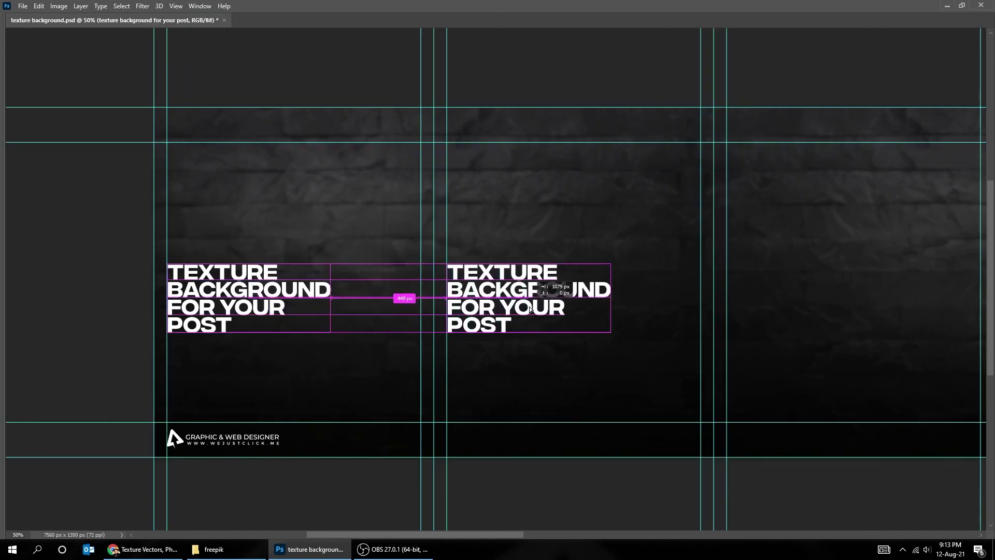
scroll(514, 336, right, 2)
key(ctrl+semicolon)
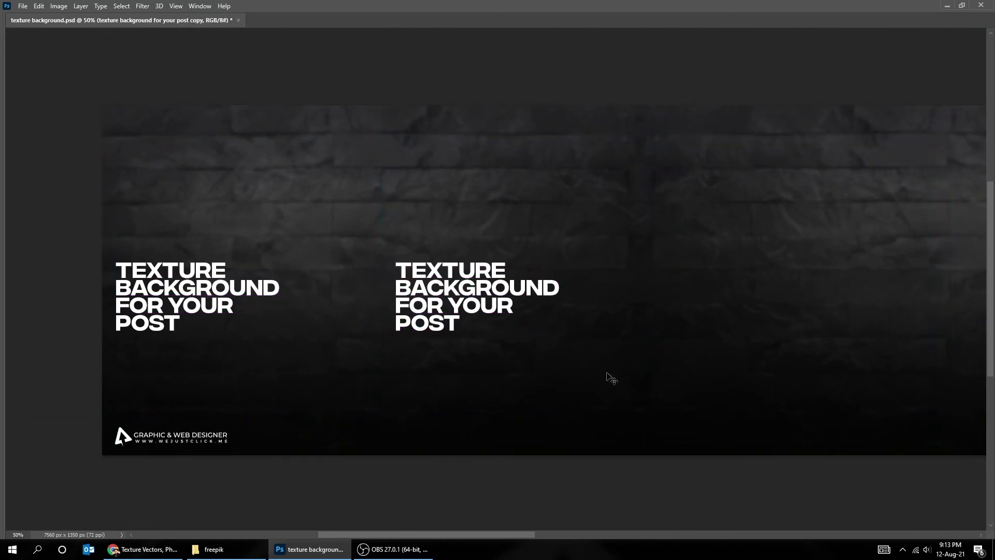
Preview the first two slides at 100% zoom in full screen mode.
key(f)
key(ctrl+1)
drag(398, 415, 624, 386)
key(f)
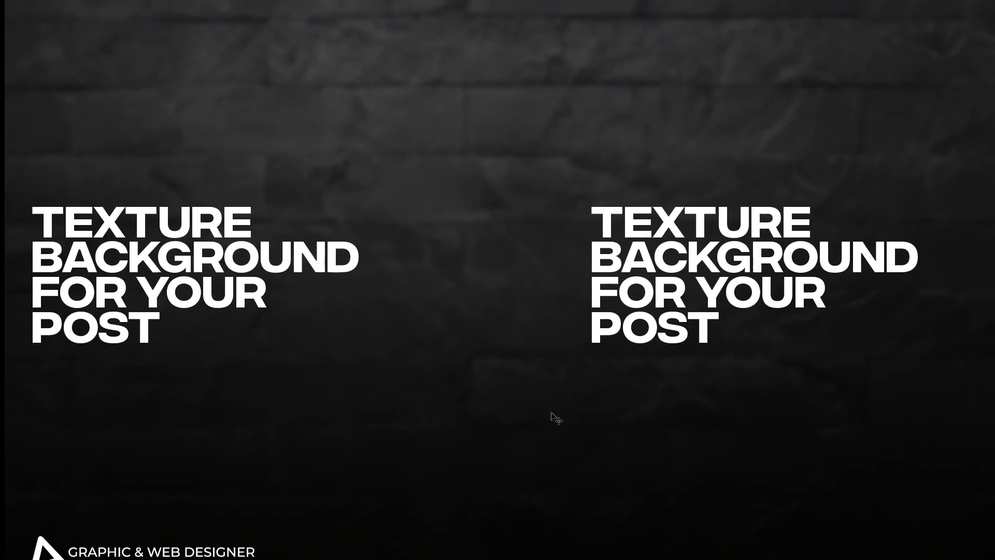